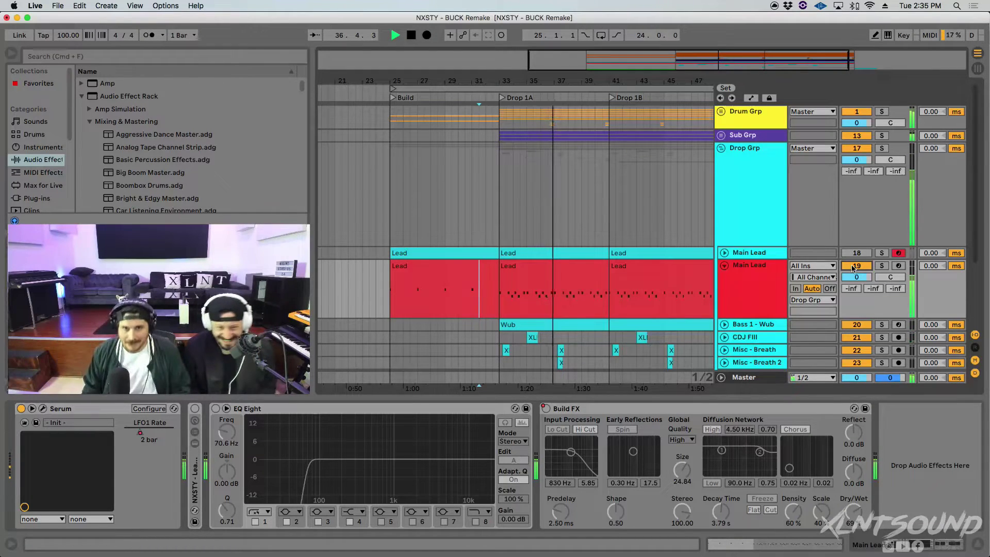
- Stop playback, select the Drop 1A clip on the red Main Lead track and open that track's Serum synth window
key("space")
left_click(758, 284)
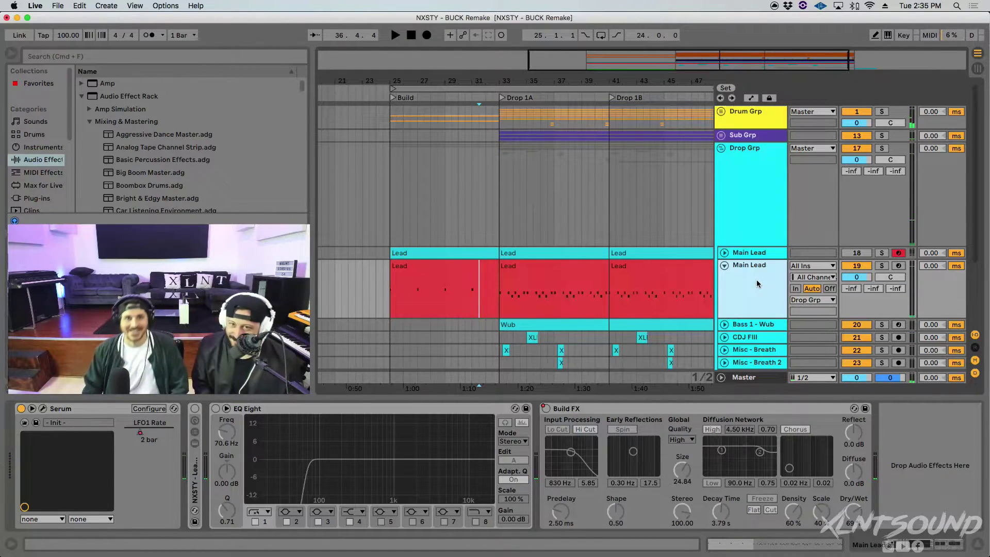
left_click(572, 273)
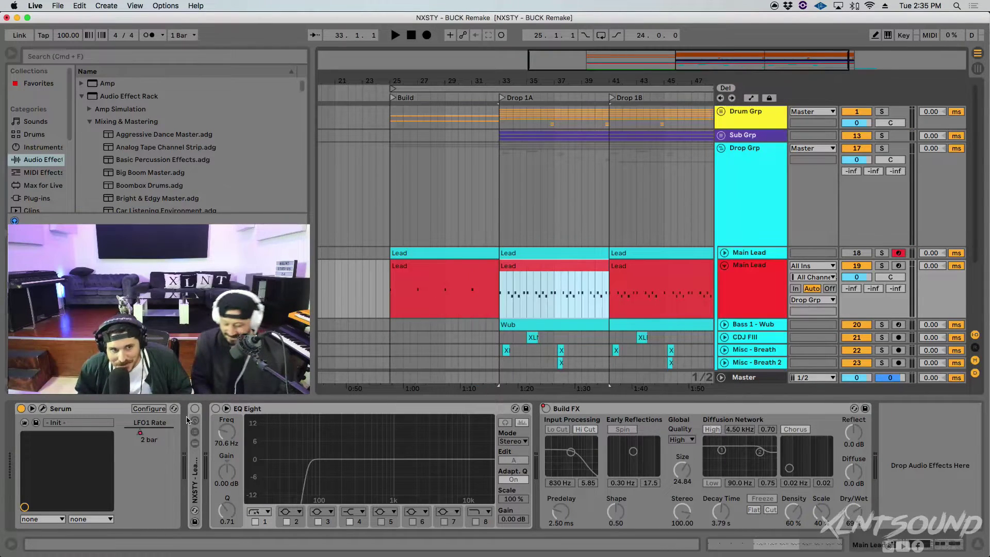
left_click(43, 408)
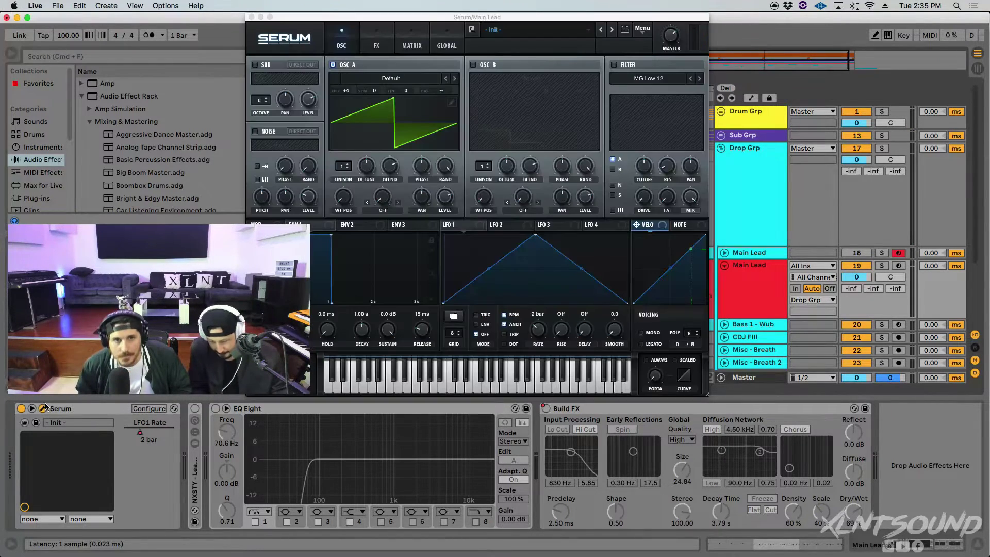
left_click_drag(418, 19, 450, 20)
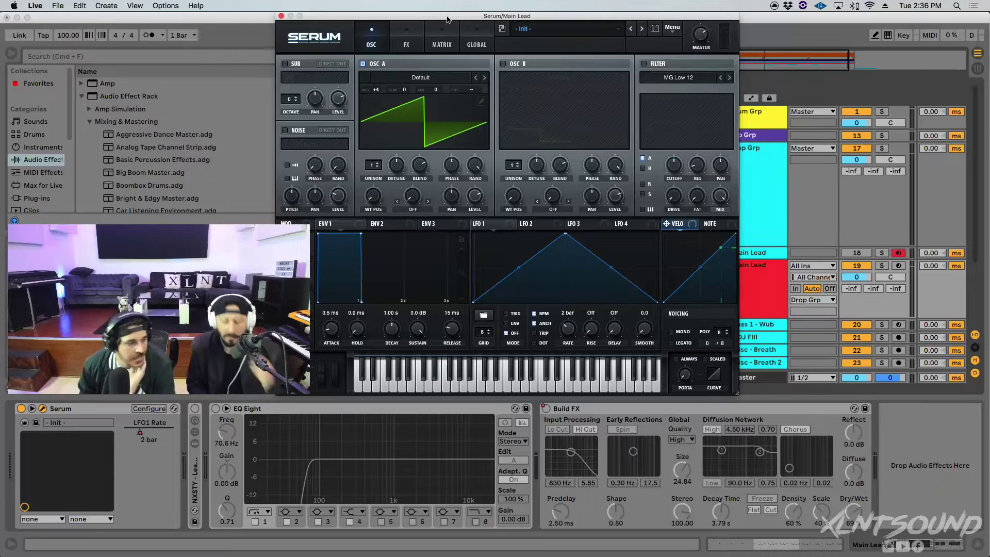
- Load the Analog wavetable Basic Shapes into oscillator A and set the wavetable position to the saw shape
left_click(415, 78)
mouse_move(568, 89)
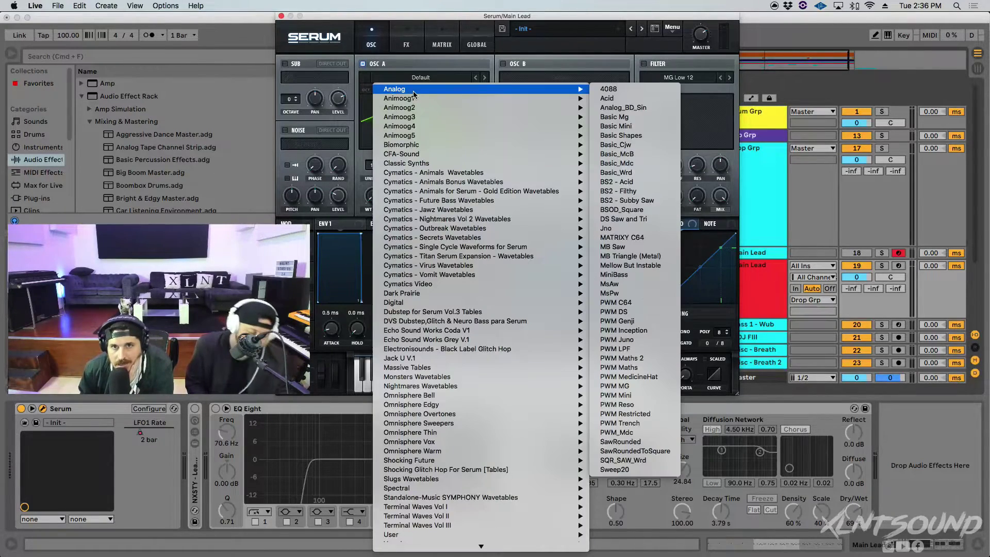
left_click(593, 135)
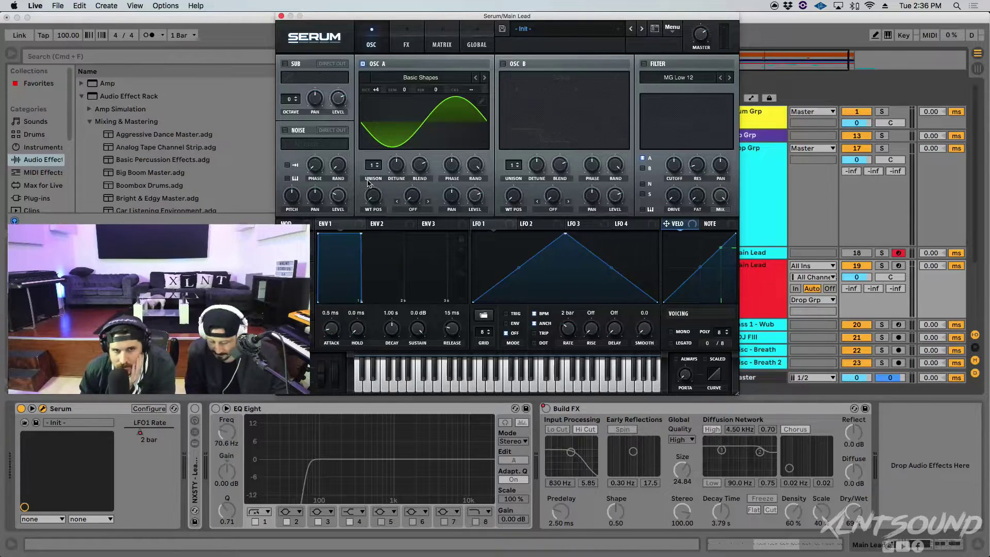
left_click_drag(376, 197, 375, 174)
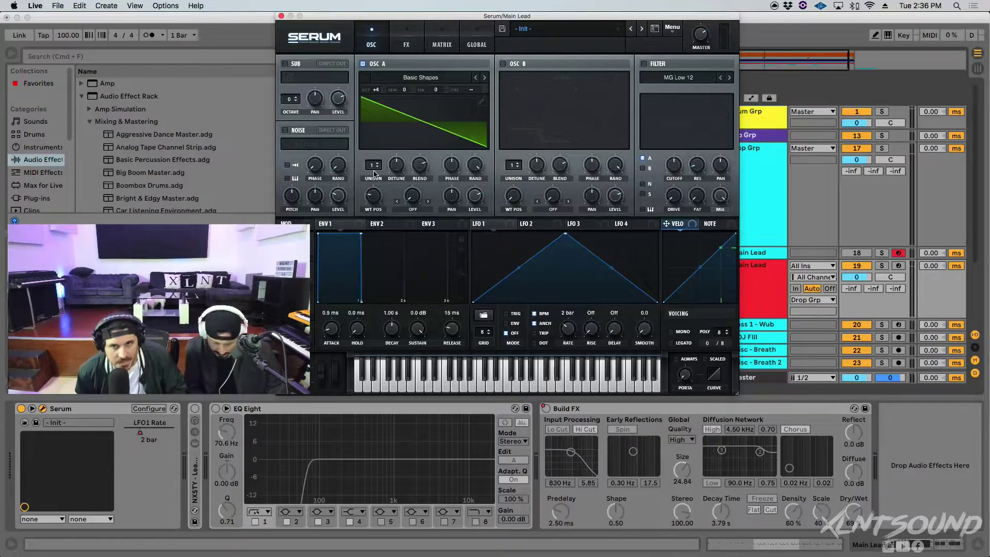
key("space")
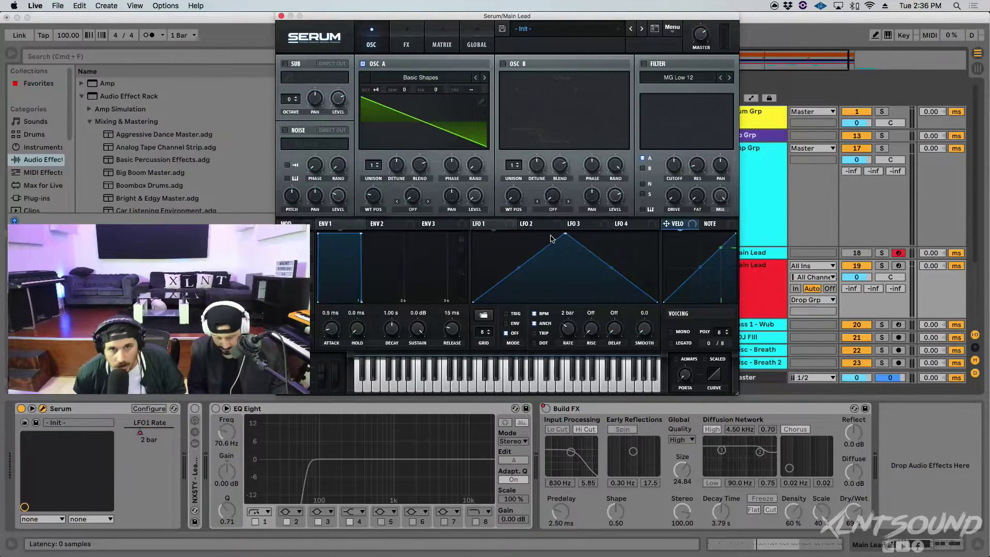
- Shape LFO 1 into a narrow peak at the start of its cycle, in Env mode with BPM sync off
left_click_drag(566, 234, 517, 341)
double_click(515, 251)
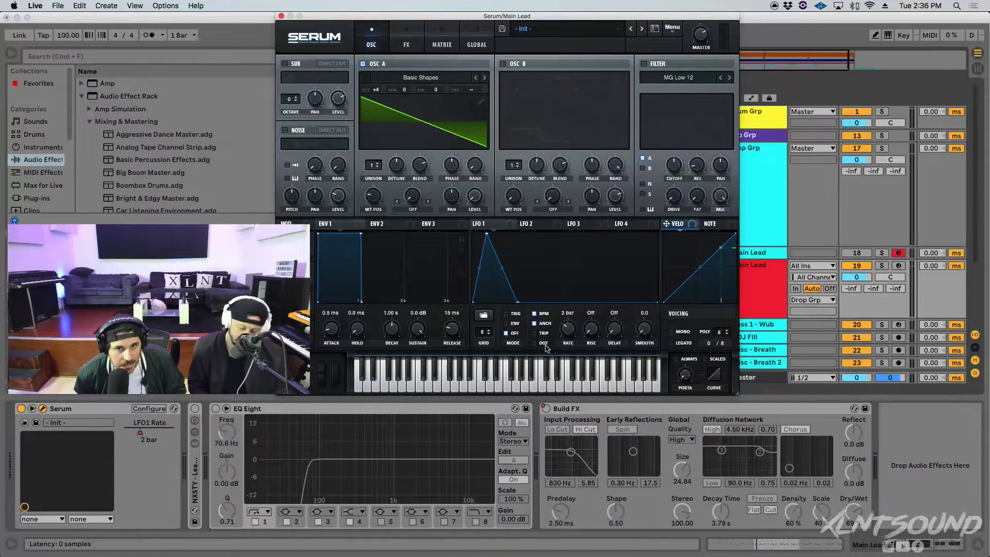
left_click(507, 324)
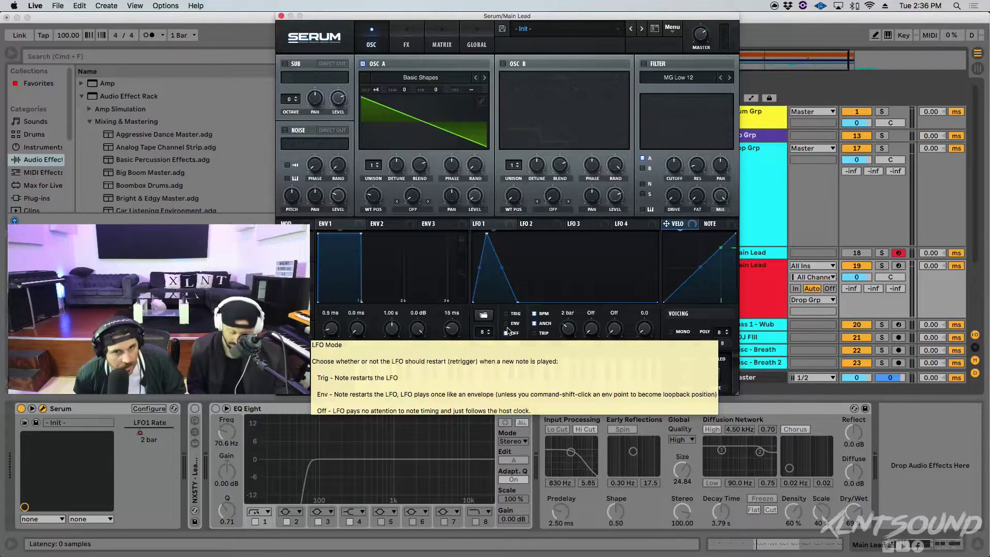
left_click(534, 314)
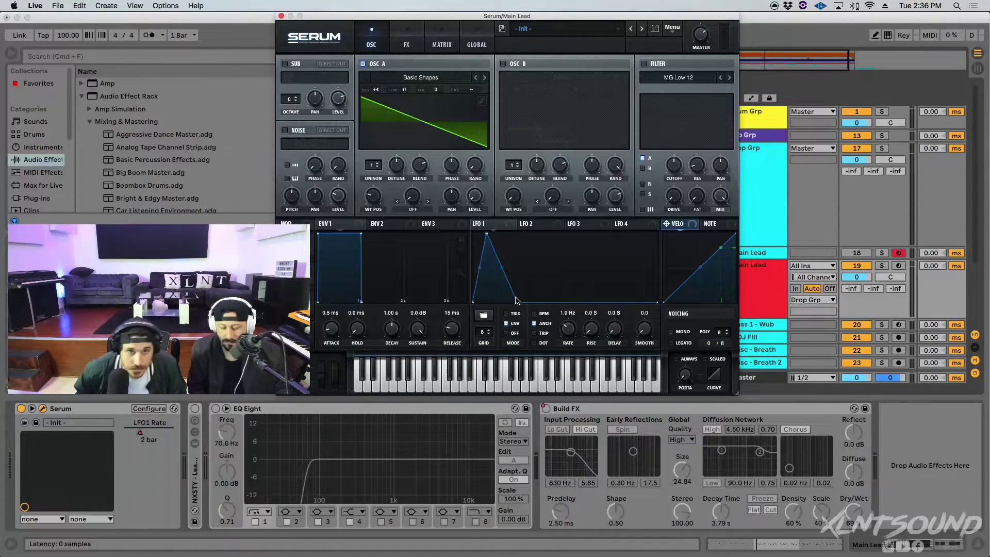
- Assign LFO 1 to oscillator A's level and audition the Main Lead track soloed
left_click_drag(475, 224, 474, 199)
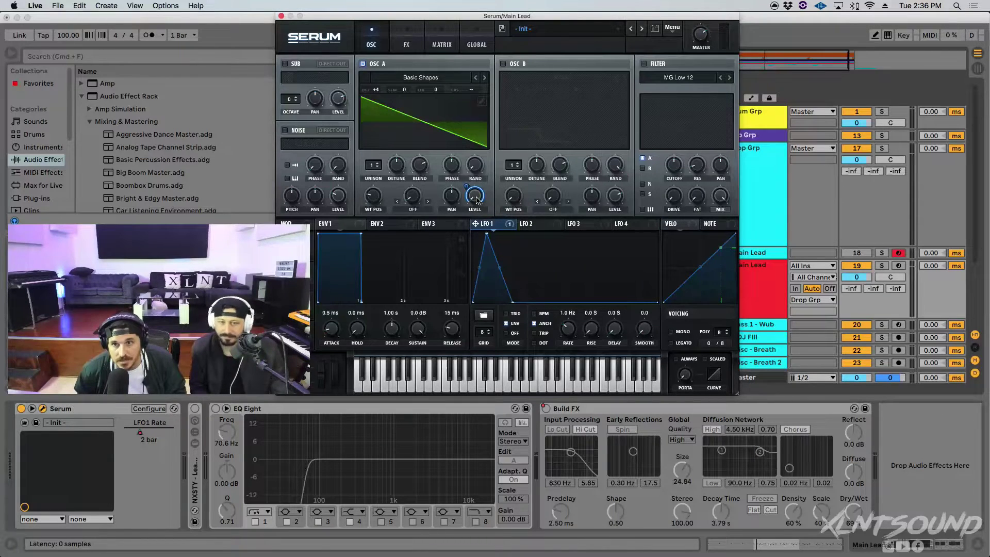
left_click(882, 266)
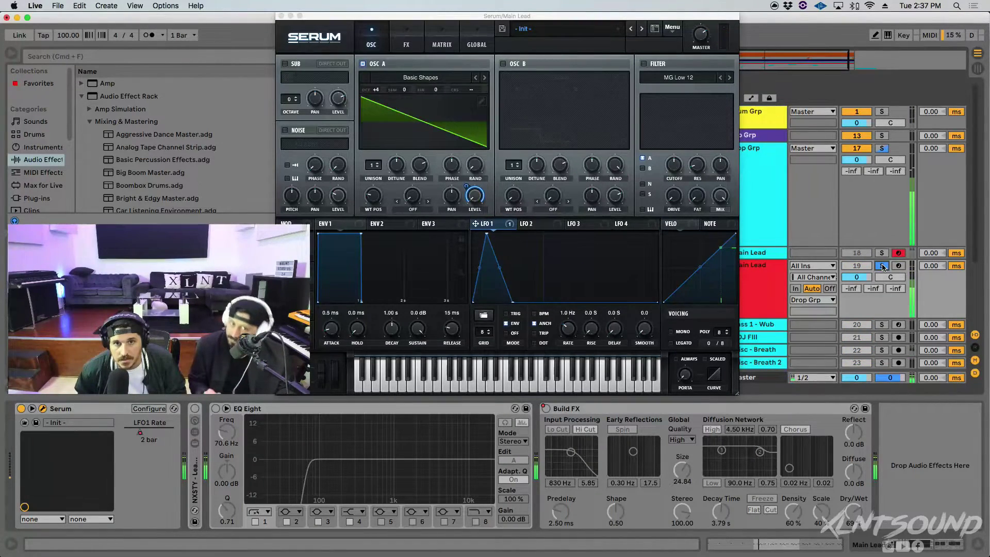
left_click(882, 266)
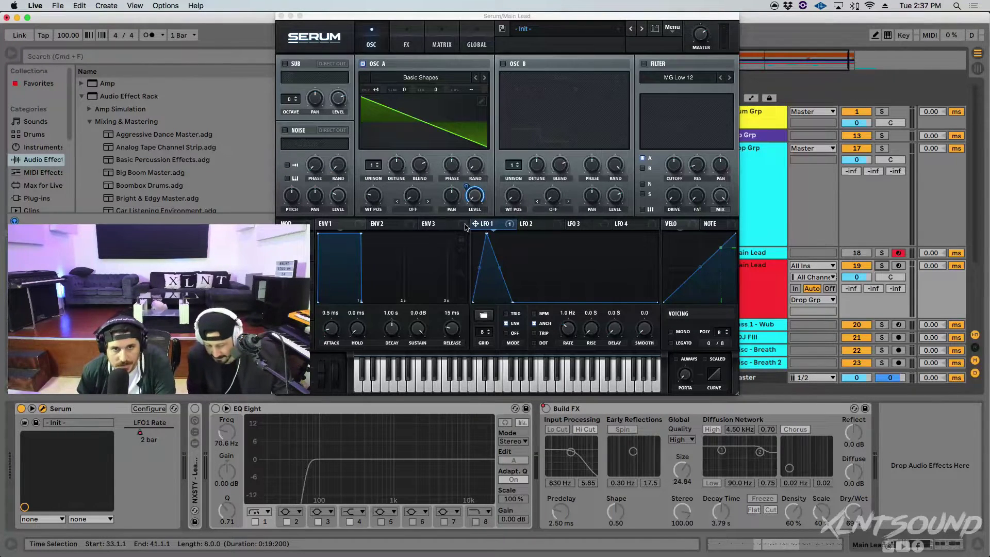
- Shape LFO 2 into a concave curve falling from full height to a low end level, in Env mode at a 1/8 rate
mouse_move(508, 229)
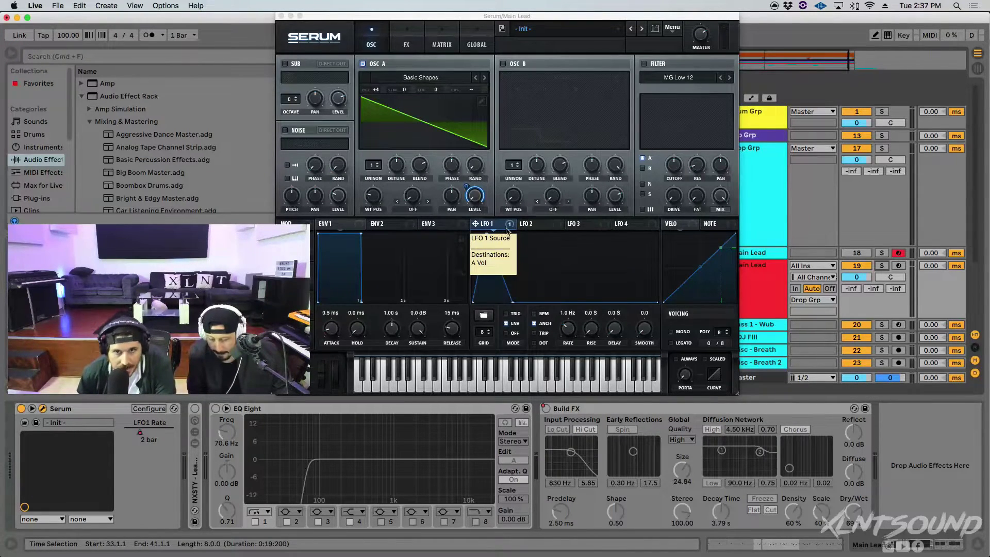
left_click(543, 228)
left_click_drag(566, 235, 247, 146)
double_click(638, 289)
left_click_drag(638, 287, 656, 269)
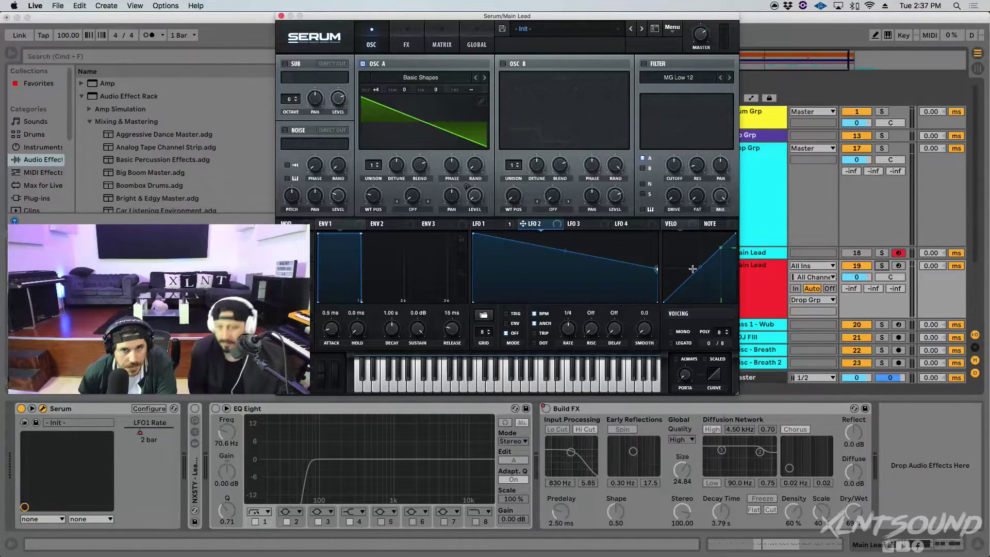
left_click_drag(568, 252, 661, 287)
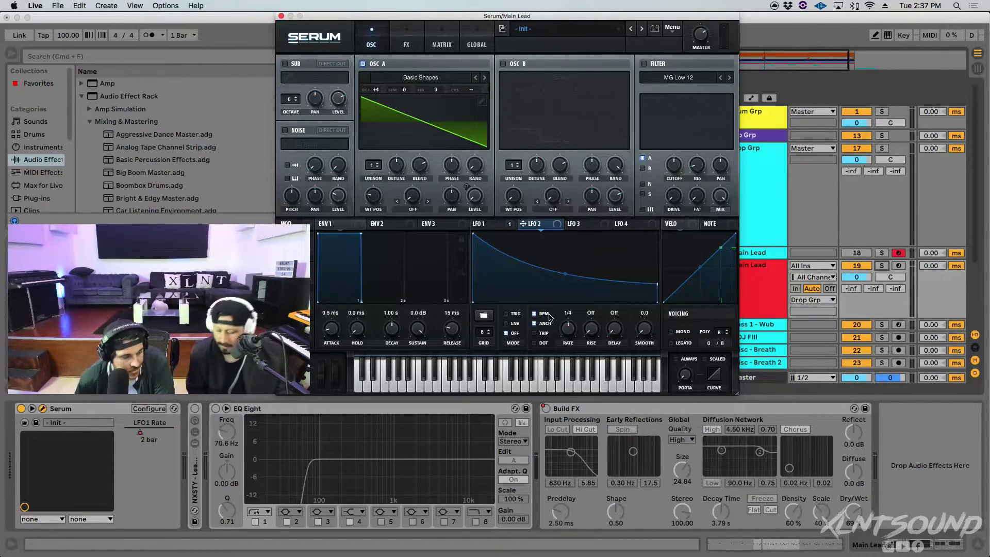
left_click(506, 323)
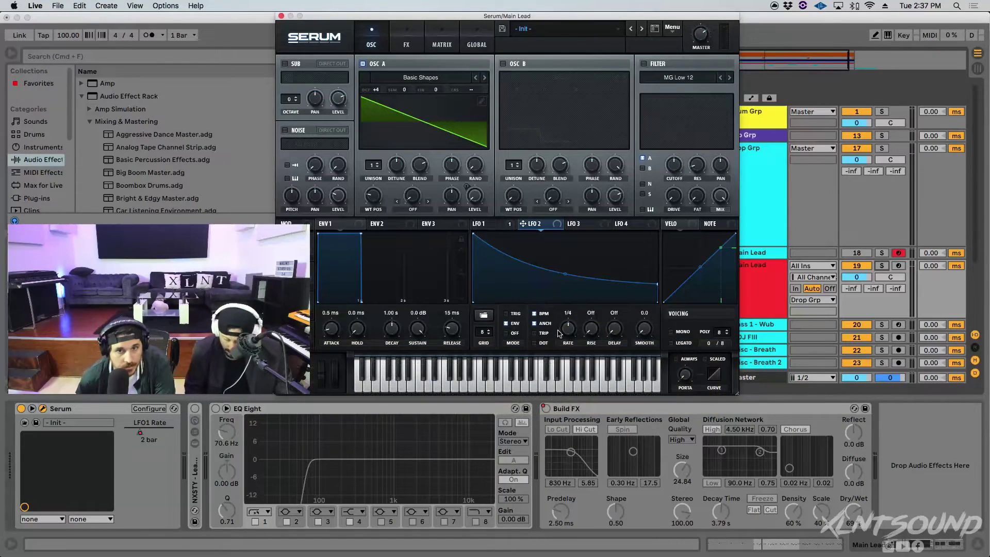
left_click_drag(568, 331, 568, 327)
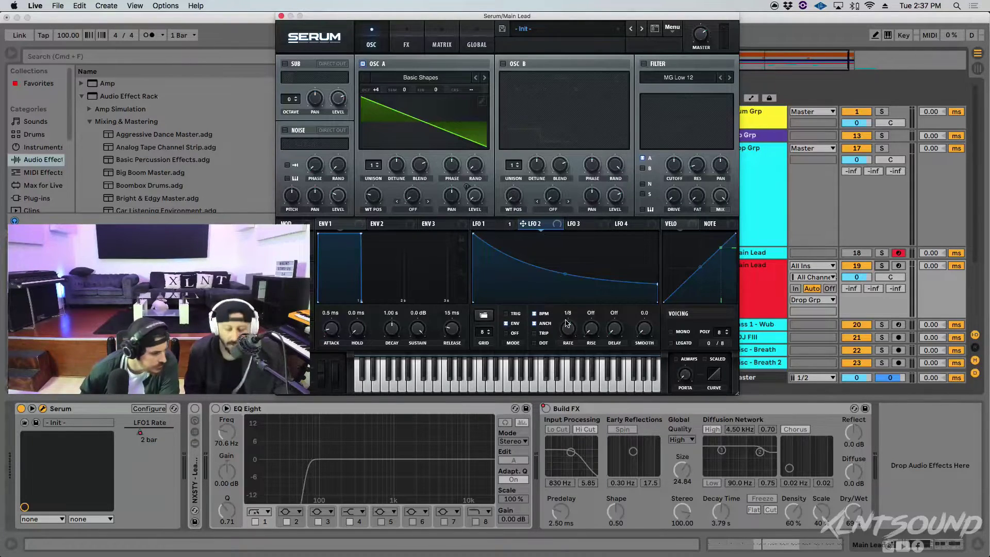
- Assign LFO 2 to oscillator A's coarse pitch and reduce the modulation to a very small amount
left_click_drag(523, 224, 468, 90)
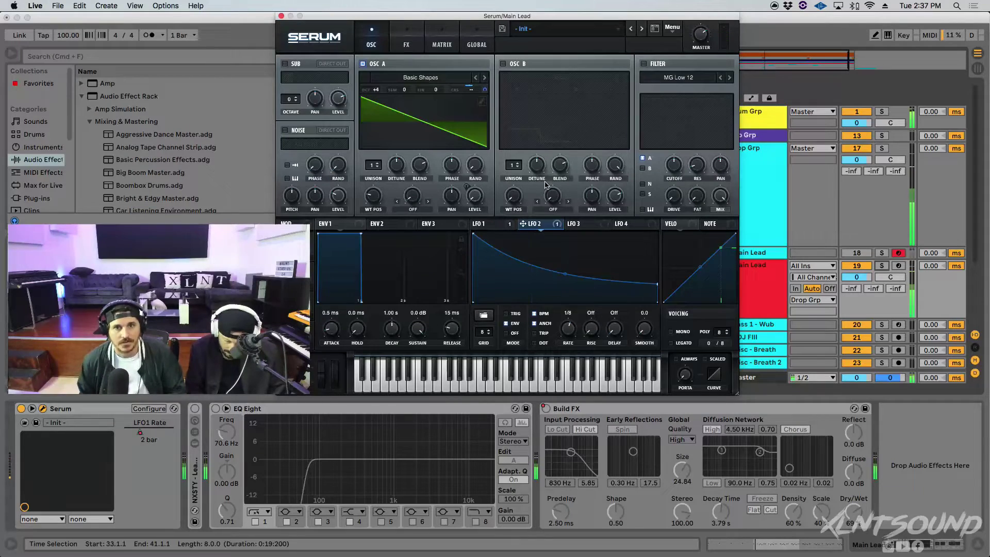
left_click_drag(482, 90, 483, 91)
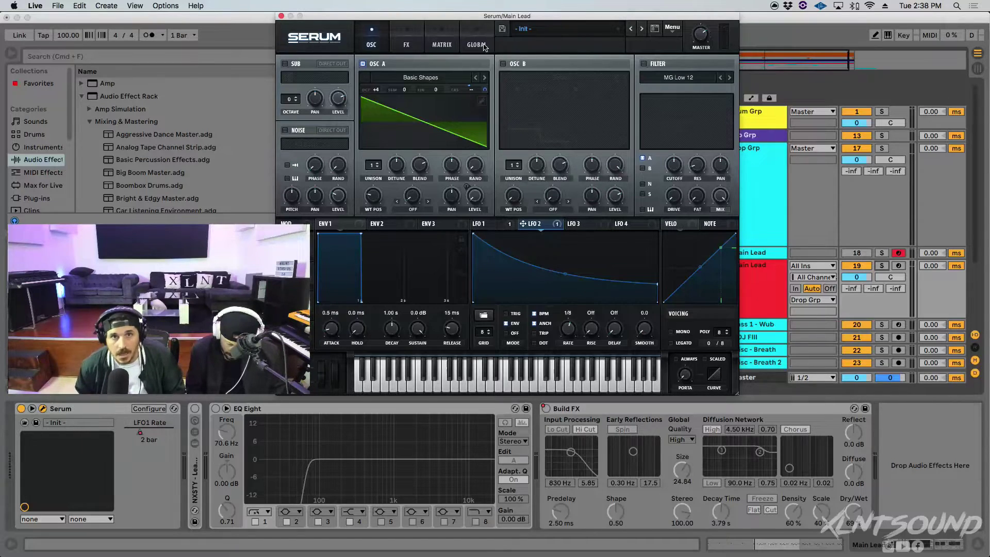
left_click(441, 41)
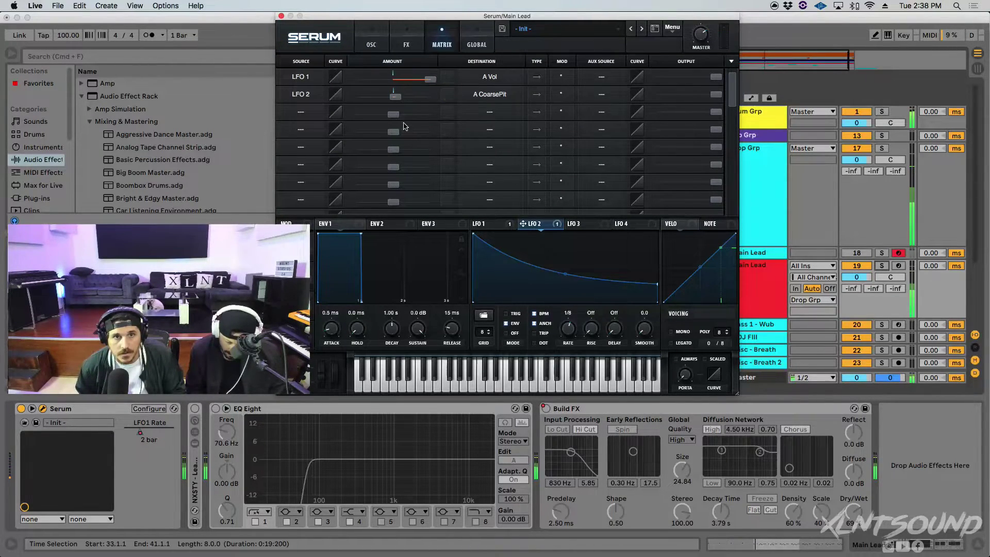
left_click_drag(392, 99, 392, 101)
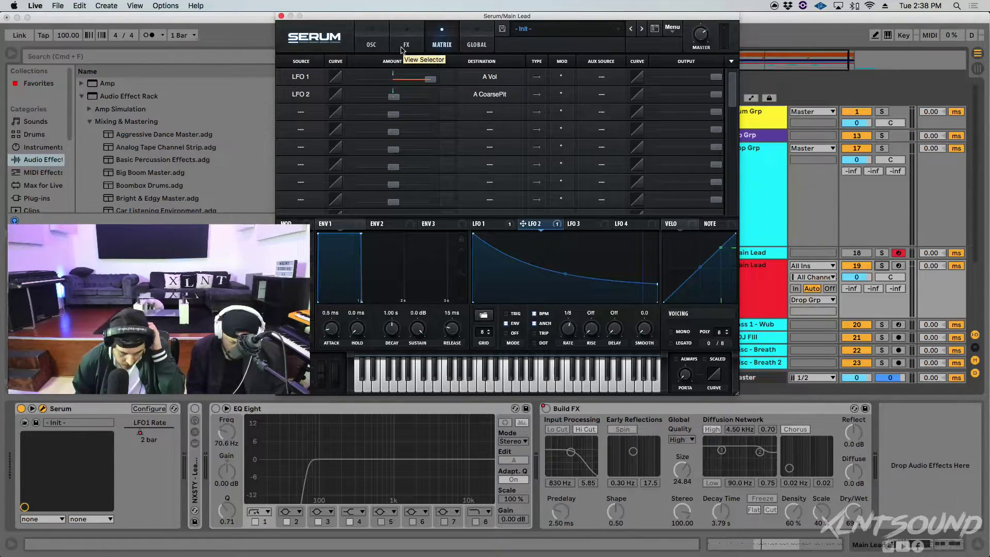
- Switch the synth voicing to Mono with Legato and return to the oscillator view
left_click(672, 332)
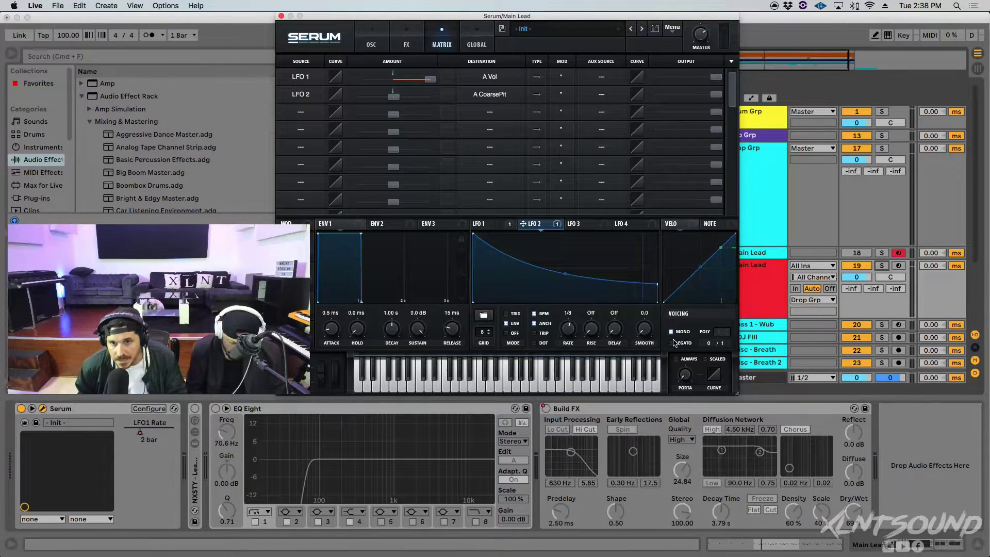
left_click(405, 45)
left_click(384, 41)
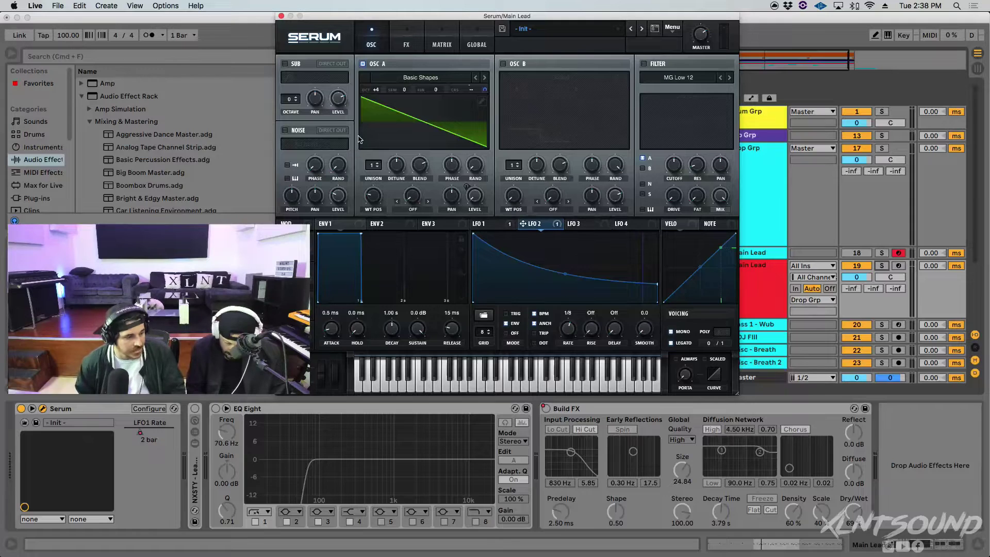
- Enable the filter, choose the Misc type Reverb and set its cutoff to 50 Hz
left_click(645, 64)
left_click(679, 77)
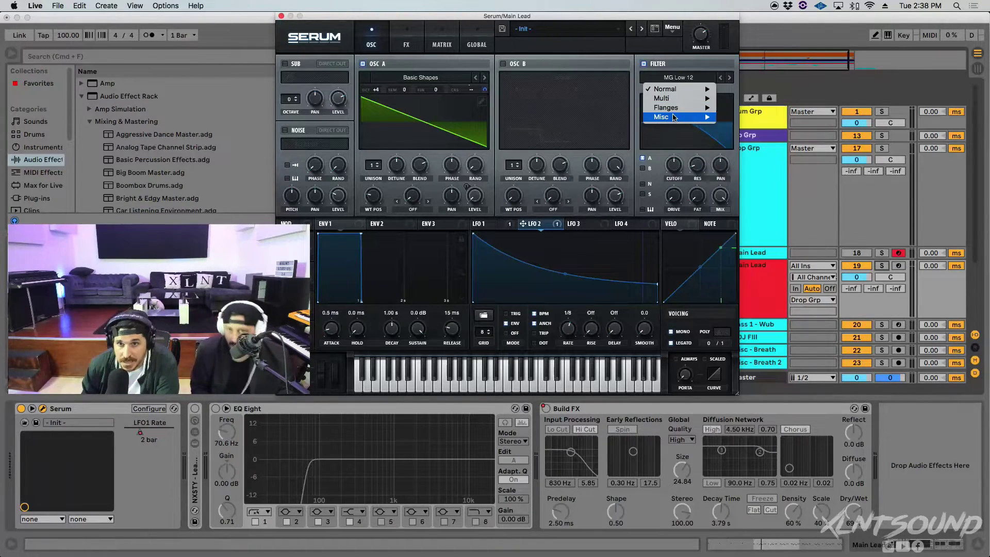
mouse_move(674, 117)
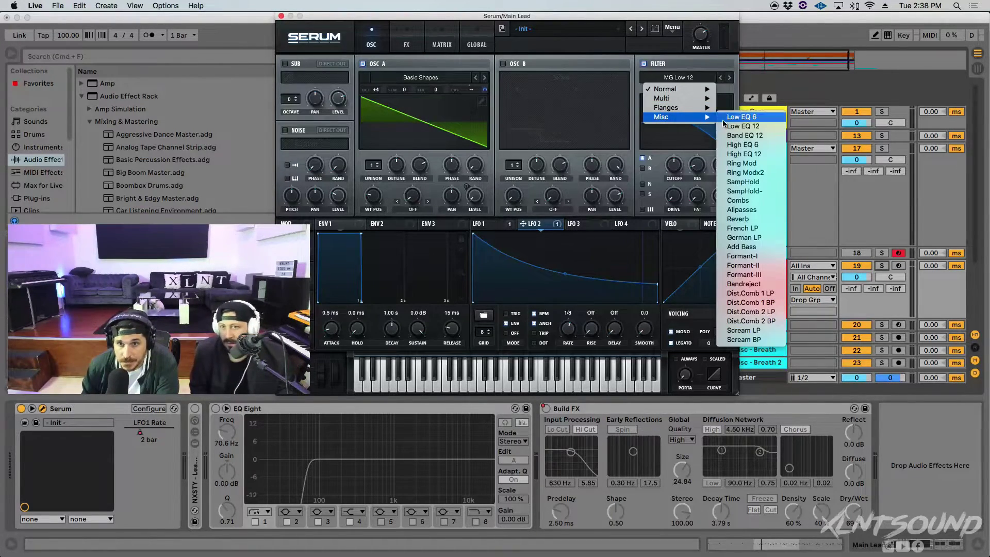
left_click(745, 219)
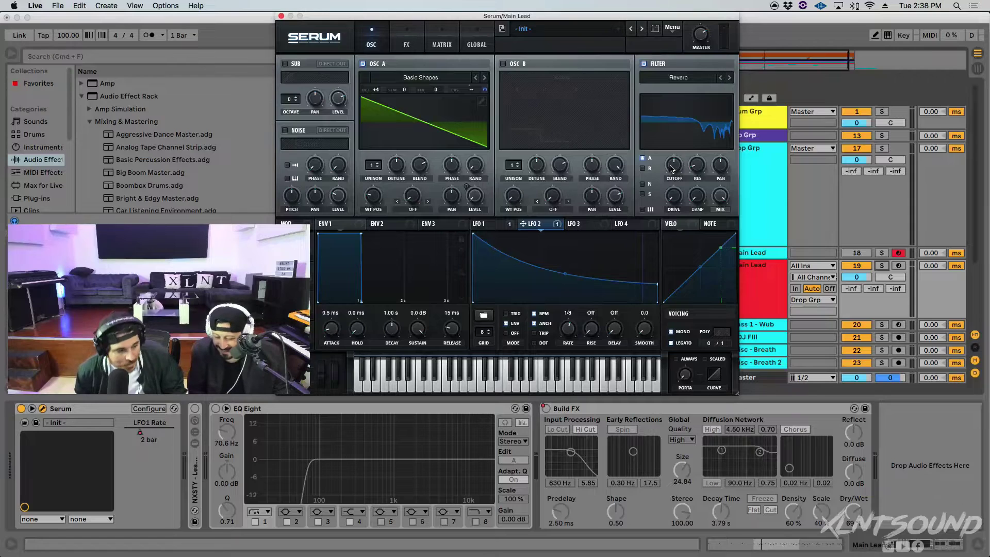
left_click_drag(673, 172, 673, 175)
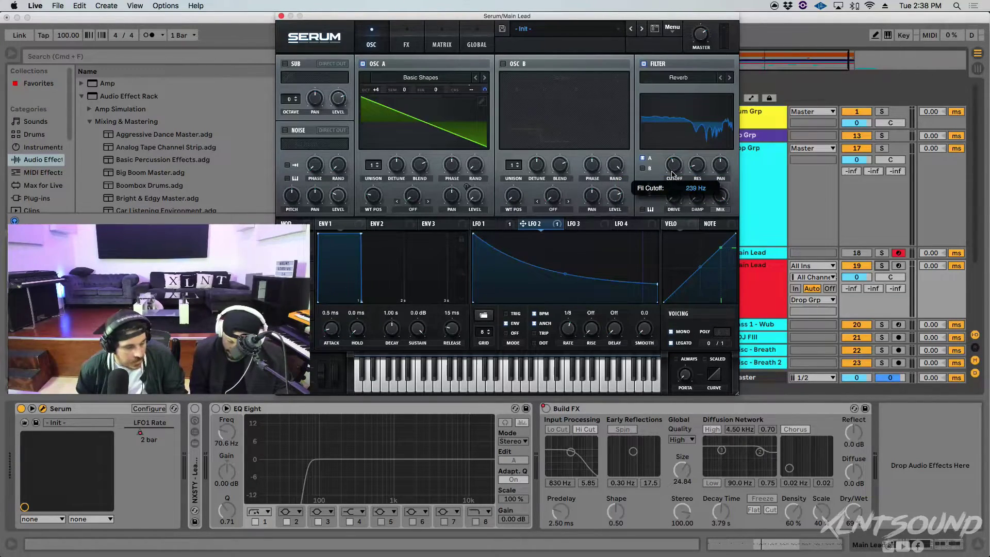
double_click(673, 173)
type("50")
key("Return")
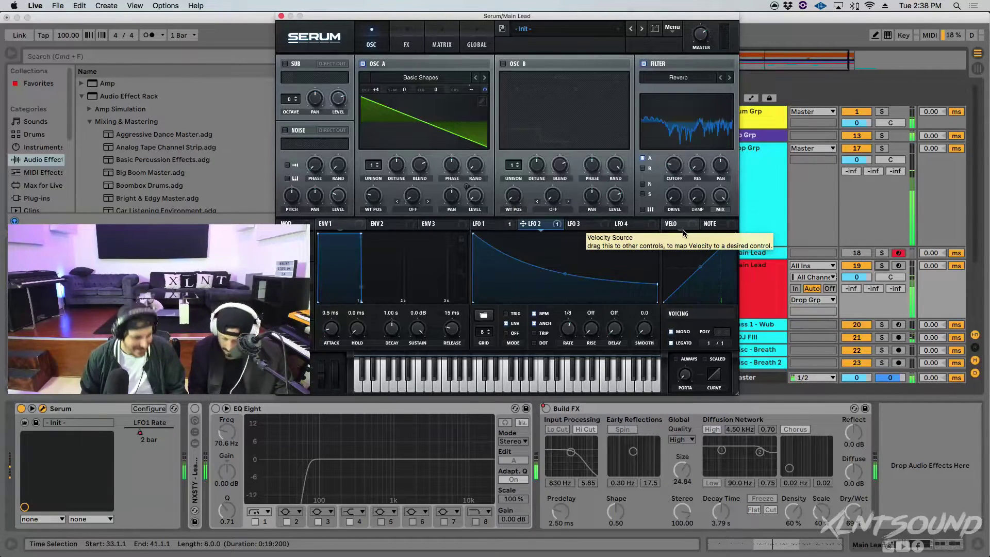
- Shape LFO 3 into a rounded plateau by bowing both slopes outward, in Env mode at a 1/16 rate
left_click(598, 227)
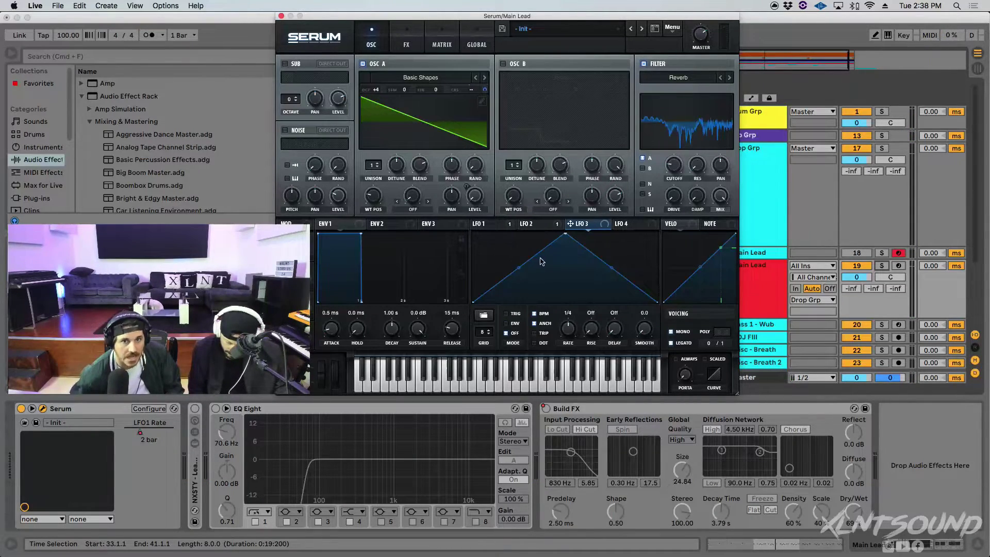
left_click_drag(519, 268, 516, 241)
left_click_drag(612, 268, 617, 246)
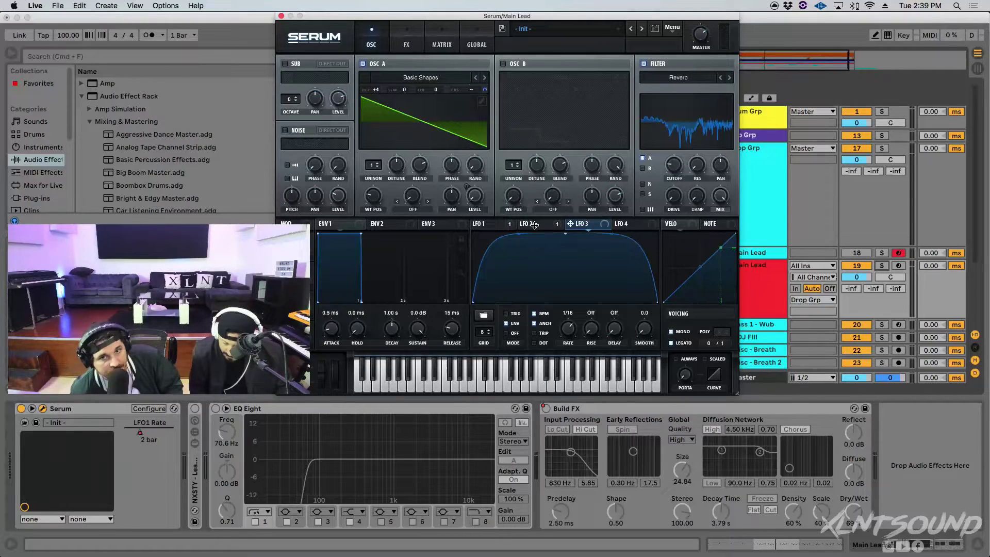
- Assign LFO 1 to the filter cutoff, lower the modulation amount and play back the lead
left_click(501, 226)
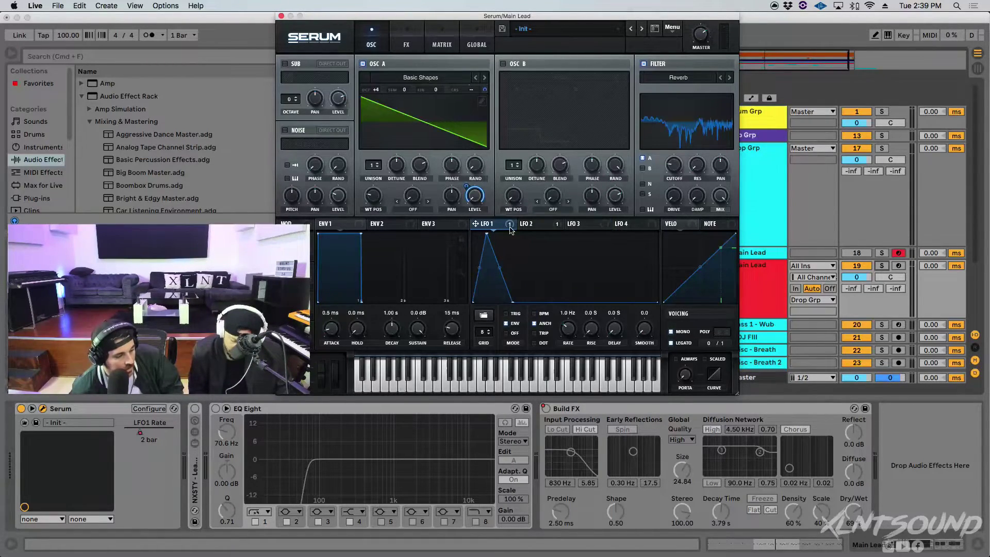
left_click_drag(510, 228, 669, 160)
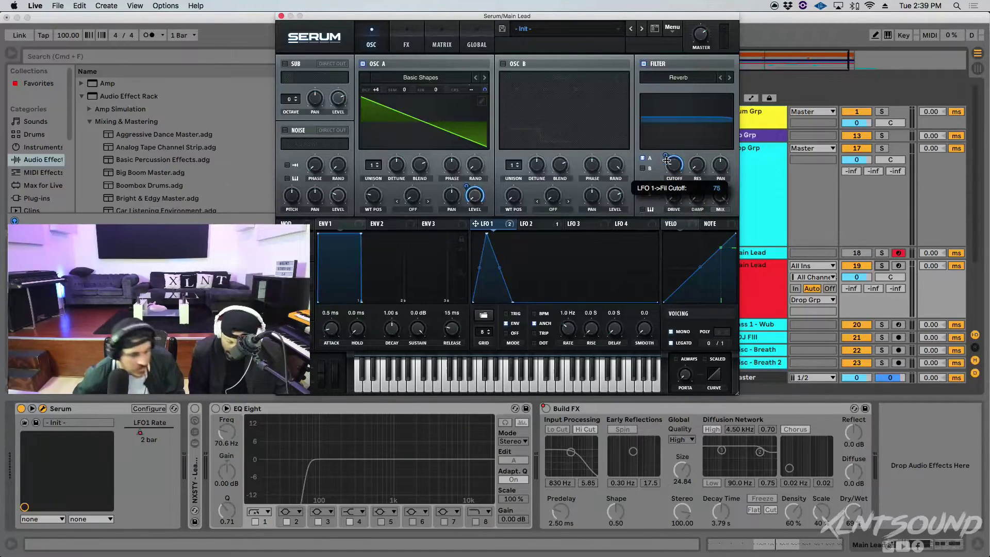
left_click_drag(665, 165, 660, 200)
key("space")
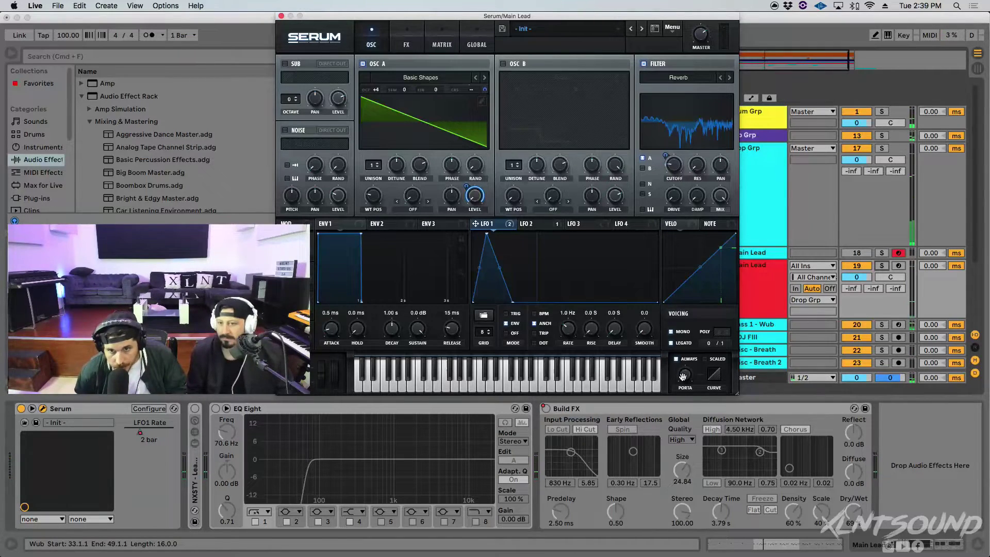
- Set the portamento time in the voicing section to 100
mouse_move(685, 378)
left_click_drag(685, 370, 685, 329)
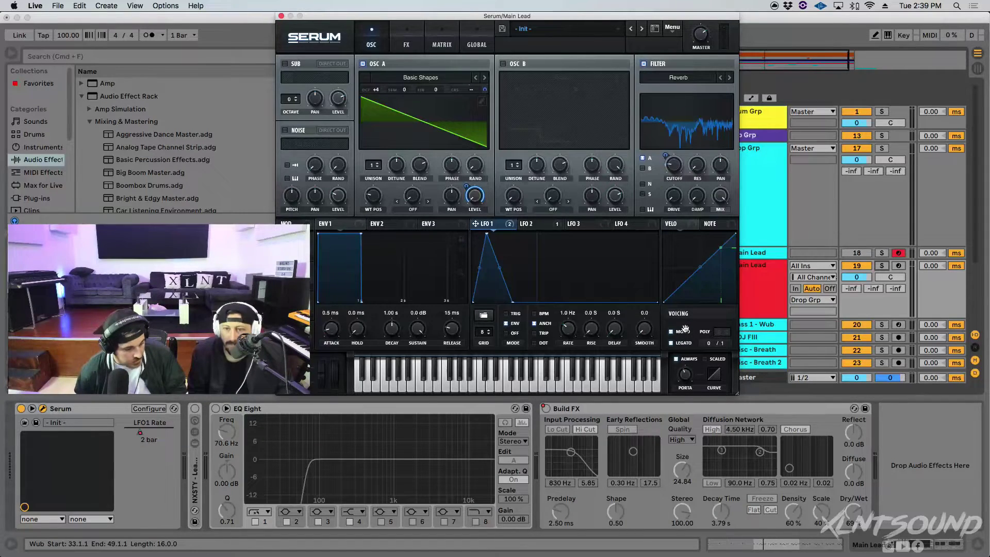
double_click(687, 375)
type("100")
key("Return")
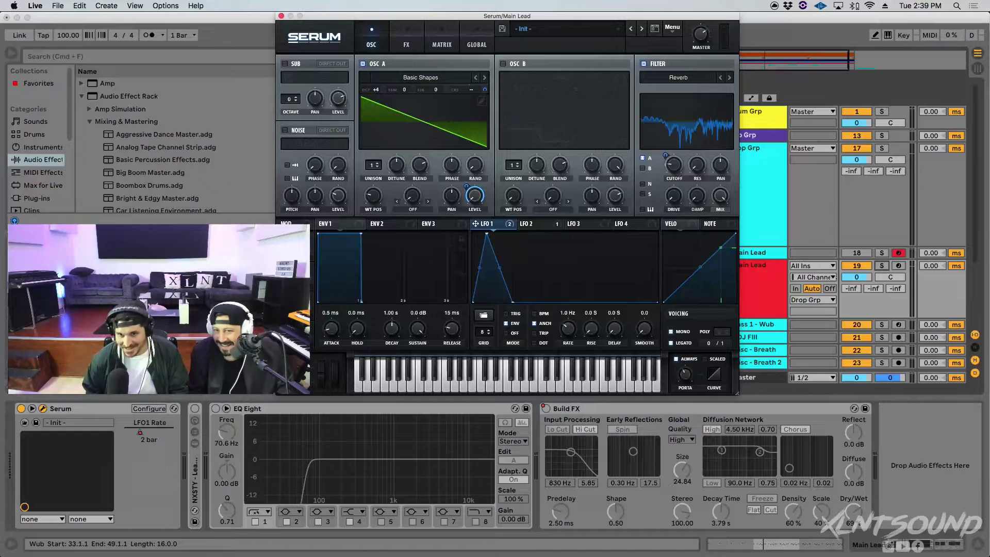
- Enable the sub oscillator and route it direct out
key("space")
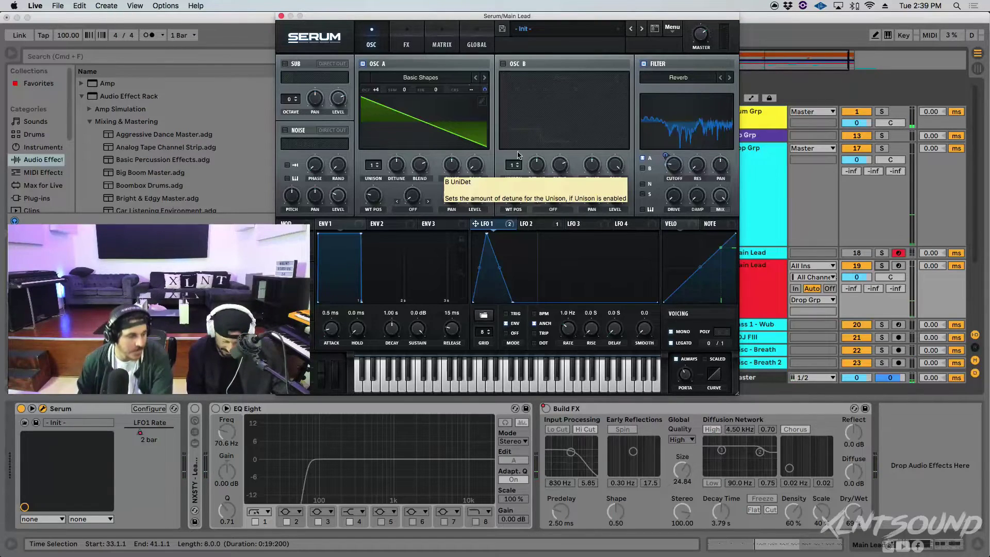
left_click(283, 64)
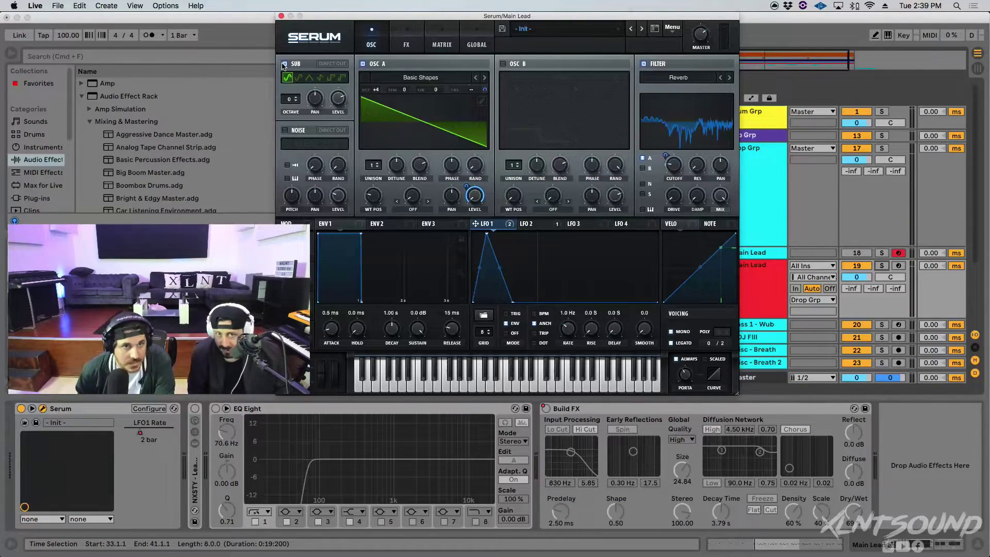
left_click(330, 64)
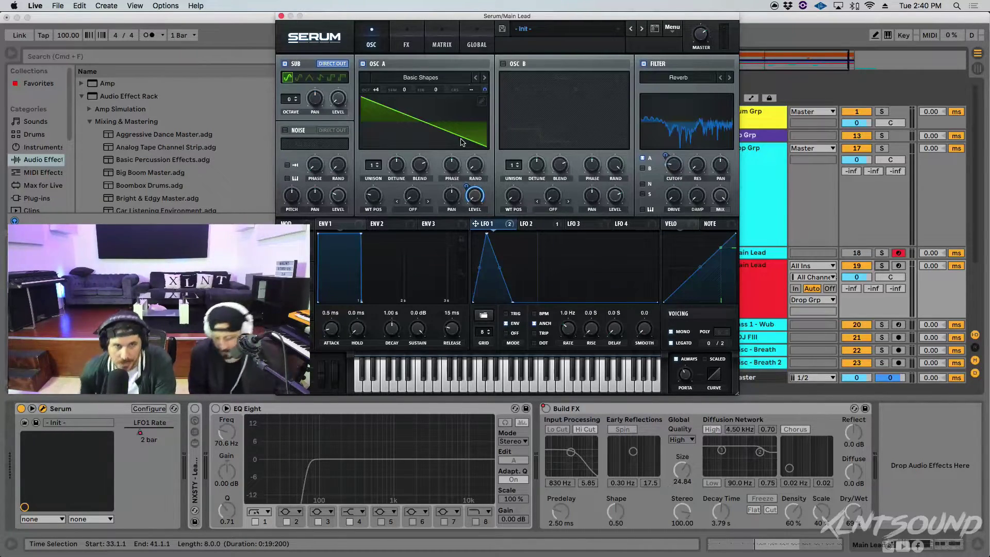
- Reorder the effects chain so Compressor, Hyper/Dimension and Filter come first, in that order
left_click(407, 45)
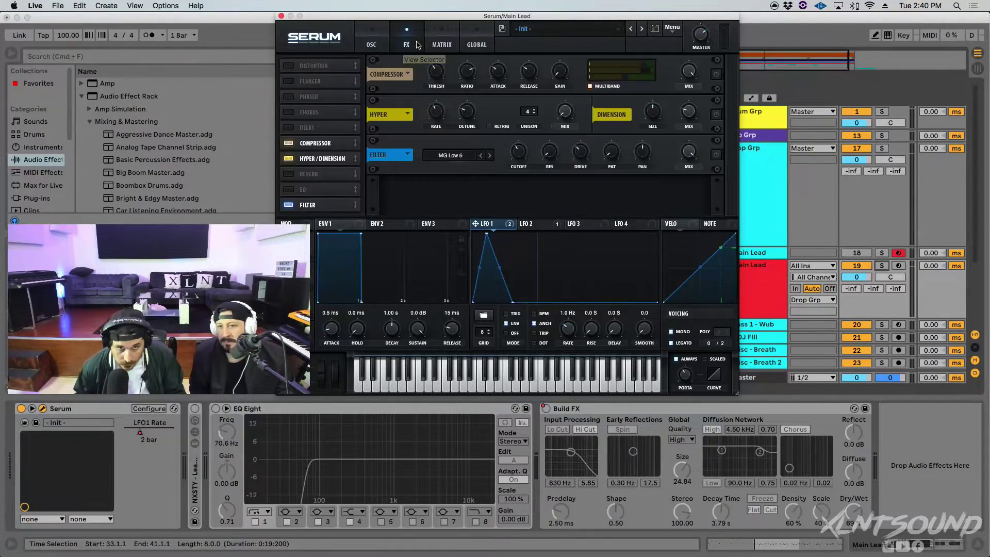
left_click_drag(326, 151, 327, 67)
left_click_drag(319, 157, 319, 82)
left_click_drag(307, 206, 313, 95)
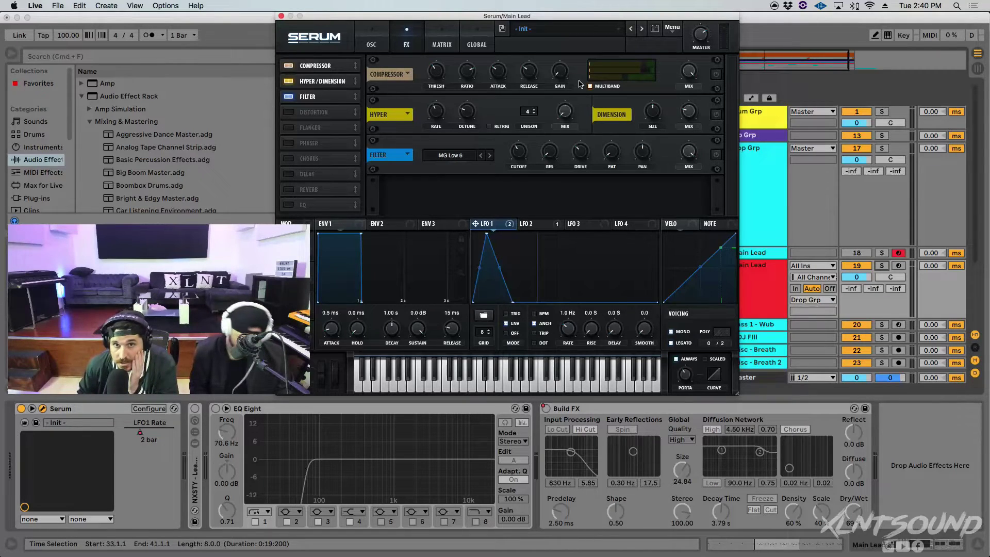
- Switch on the multiband compressor unit and assign LFO 1 to its gain with an amount of about 20
left_click(717, 75)
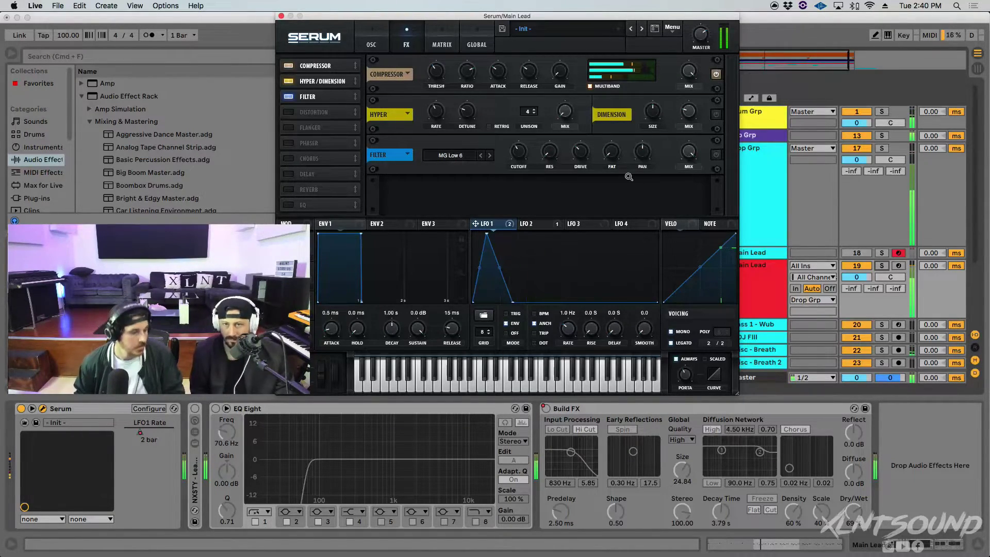
left_click_drag(502, 224, 551, 104)
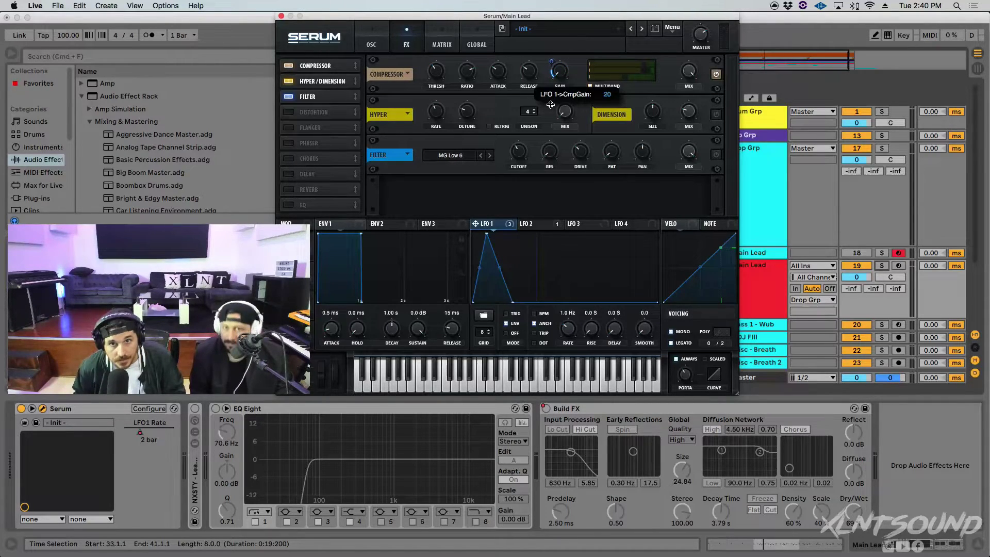
left_click_drag(551, 103, 552, 106)
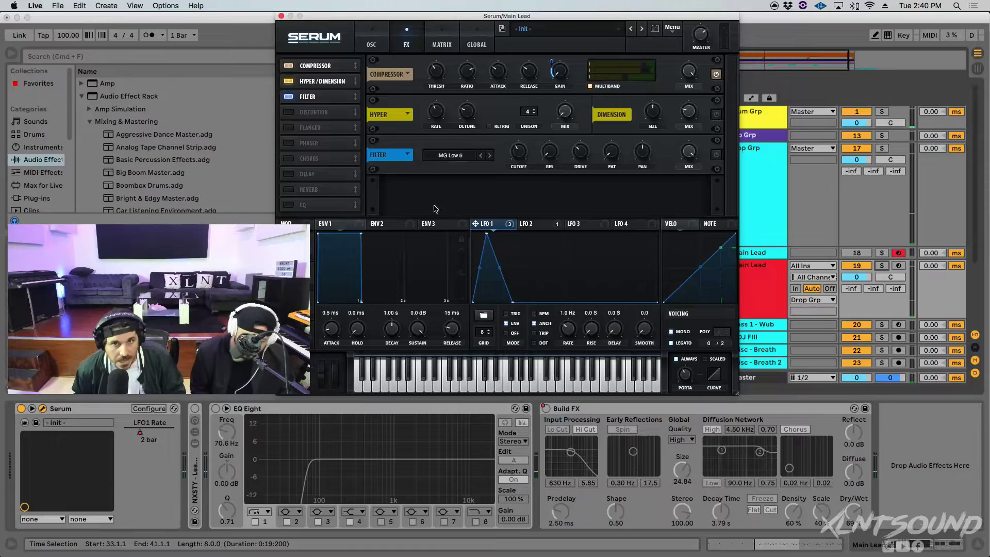
- Switch on the Hyper/Dimension unit and review its rate, detune, mix and size settings
left_click(716, 115)
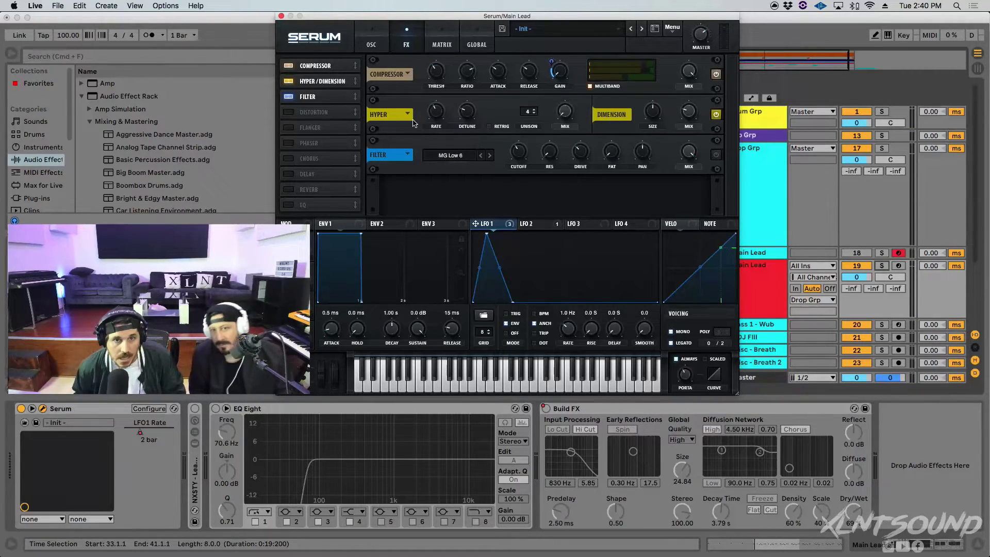
mouse_move(435, 118)
mouse_move(469, 114)
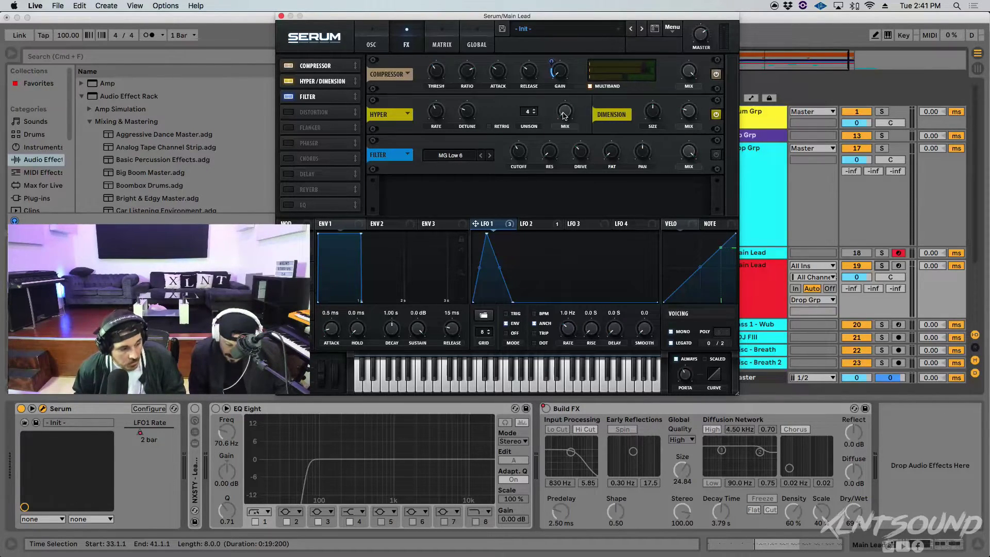
mouse_move(658, 109)
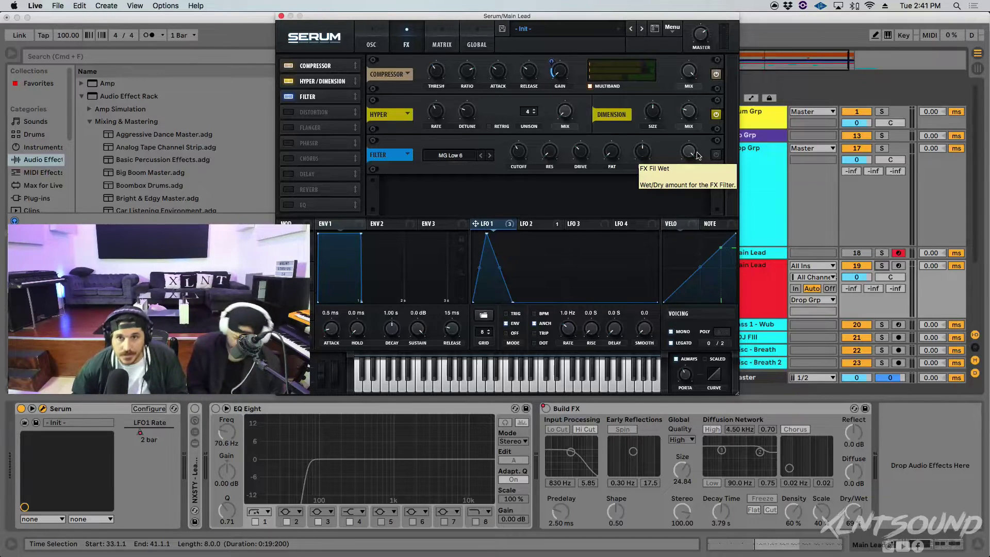
- Switch on the effects filter unit with the MG Low 6 type and check its cutoff
left_click(715, 155)
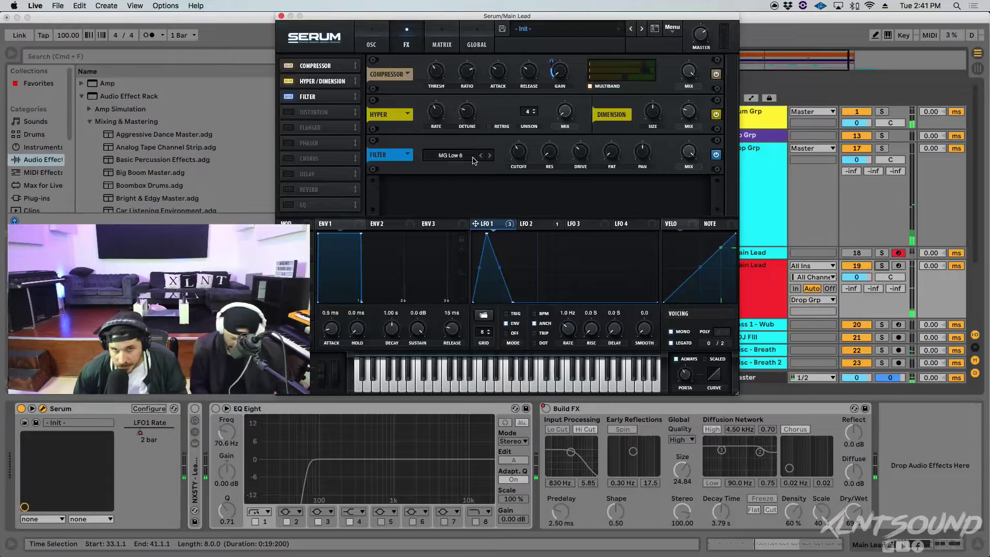
left_click(454, 155)
mouse_move(464, 167)
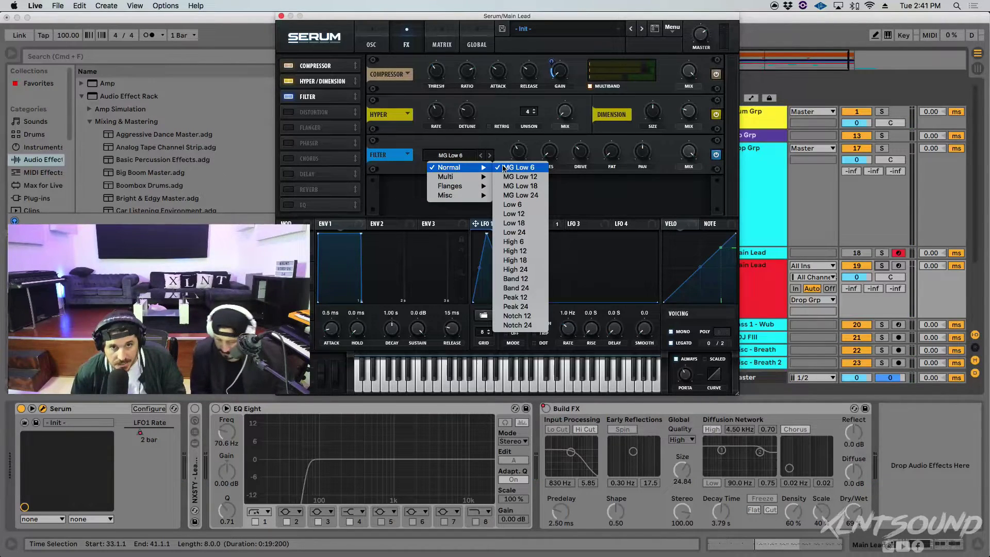
left_click(503, 167)
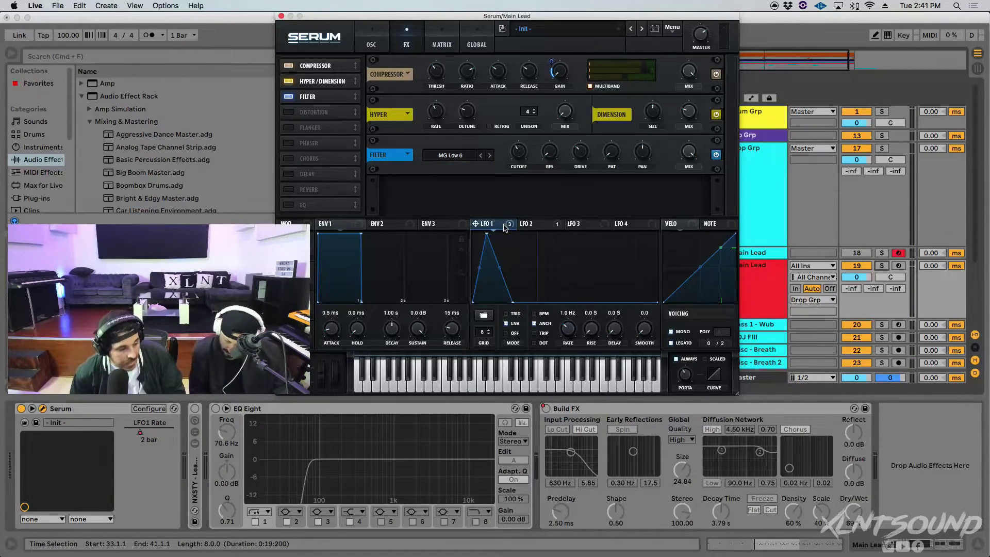
mouse_move(520, 154)
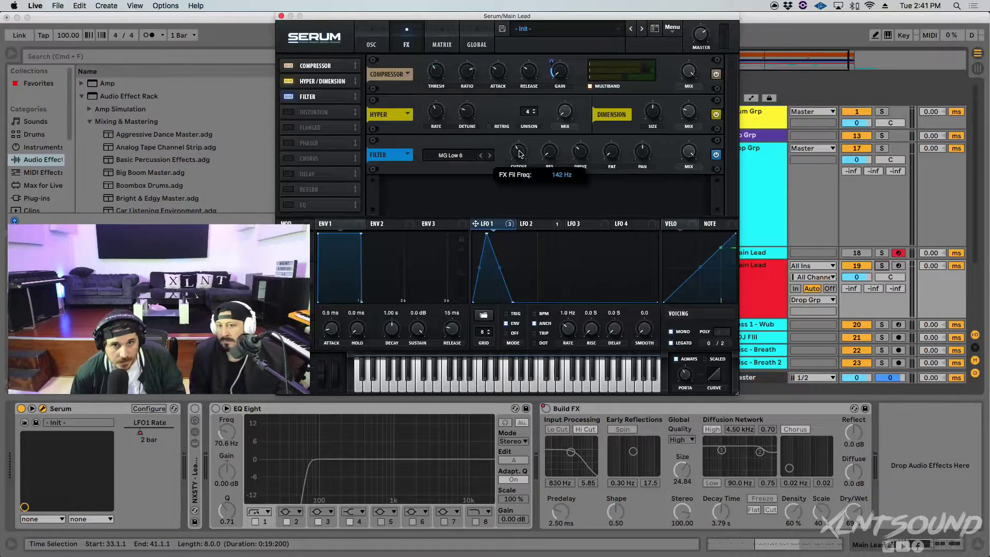
- Assign LFO 1 to the effects filter cutoff and to the compressor threshold, with a threshold amount of about -11
left_click_drag(510, 225, 514, 156)
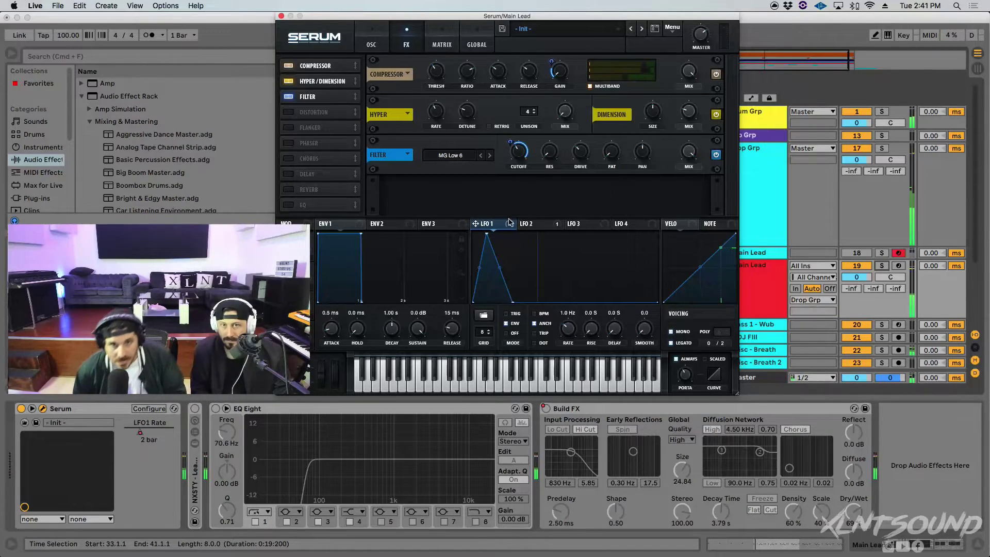
left_click_drag(509, 221, 425, 98)
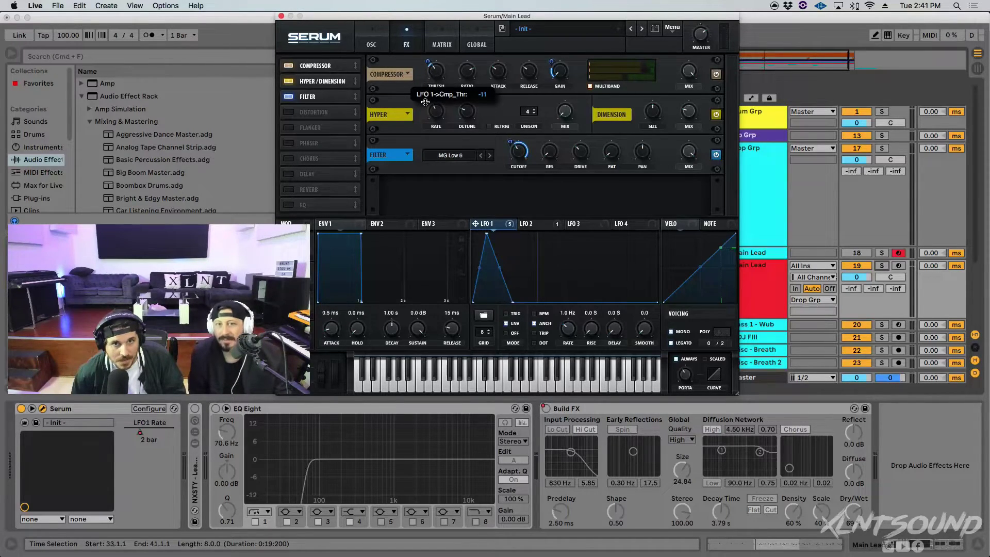
left_click_drag(425, 102, 425, 101)
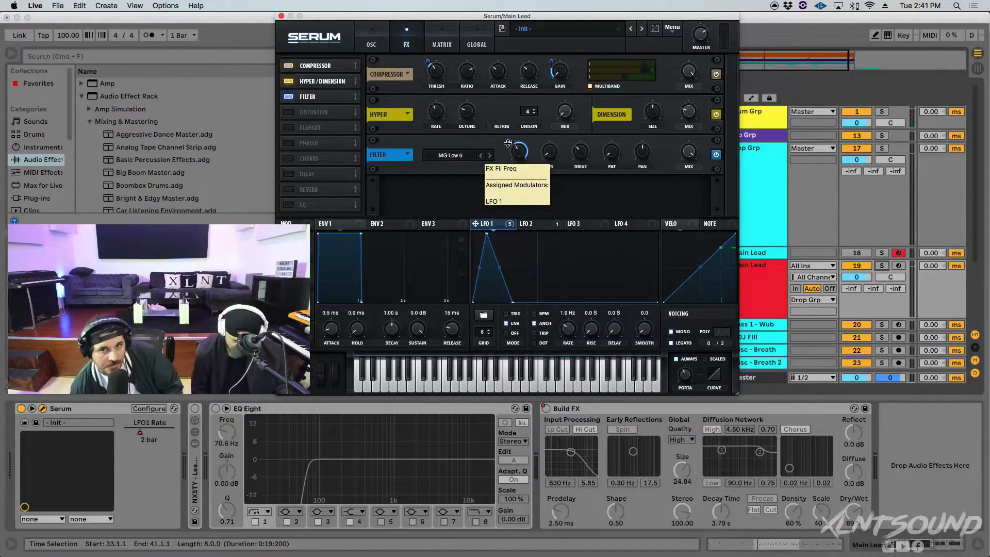
- Add a modulation matrix row with LFO 3 as source and the global Mast.Tun as destination
left_click(453, 46)
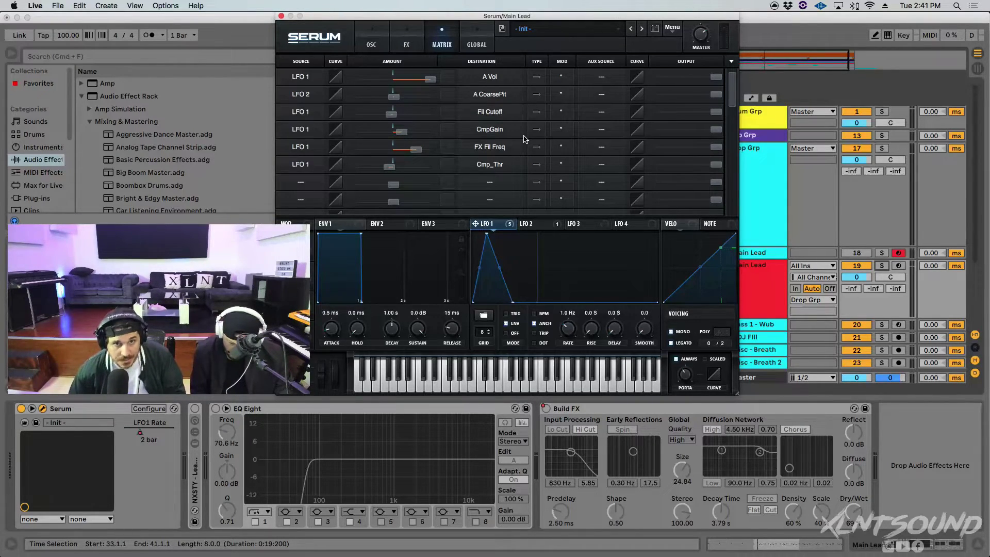
left_click(572, 224)
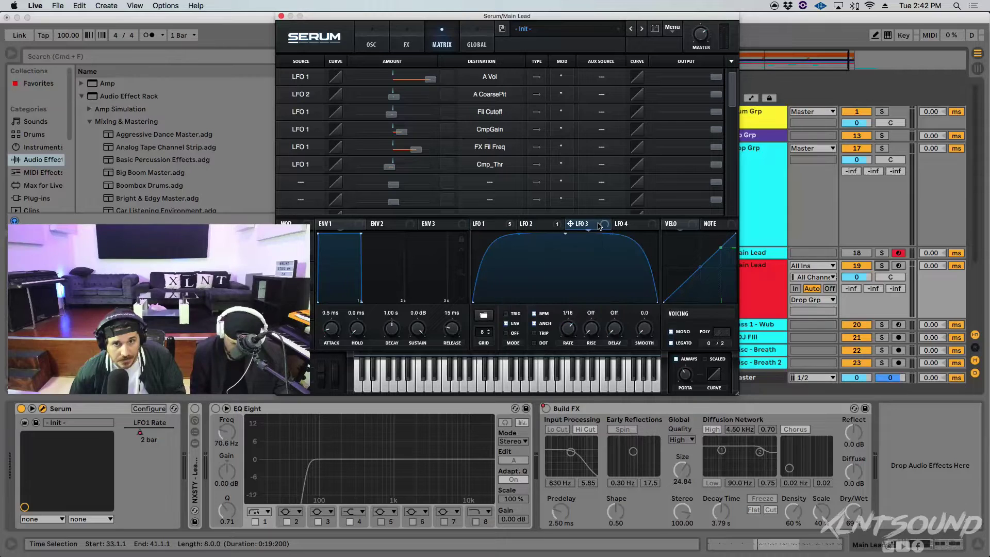
left_click(302, 183)
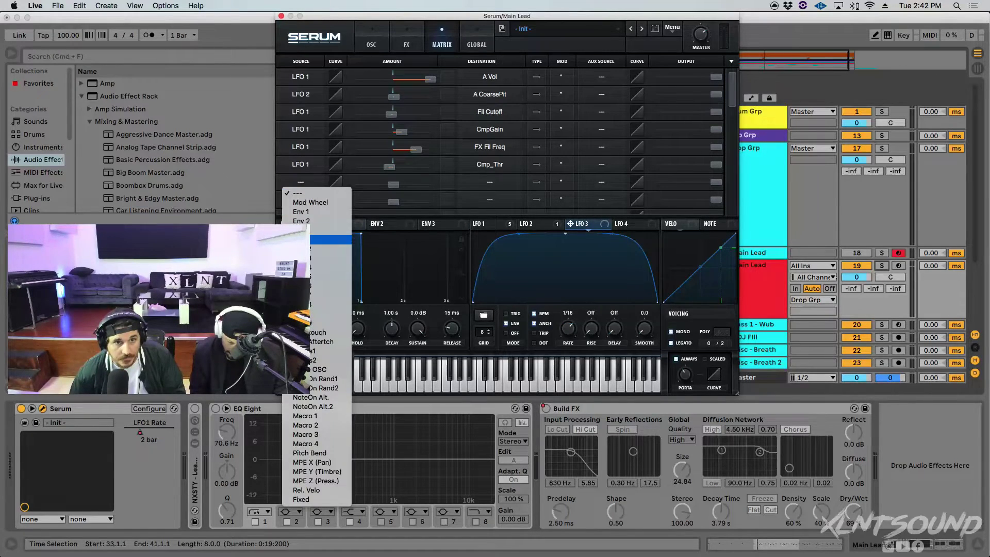
left_click(309, 258)
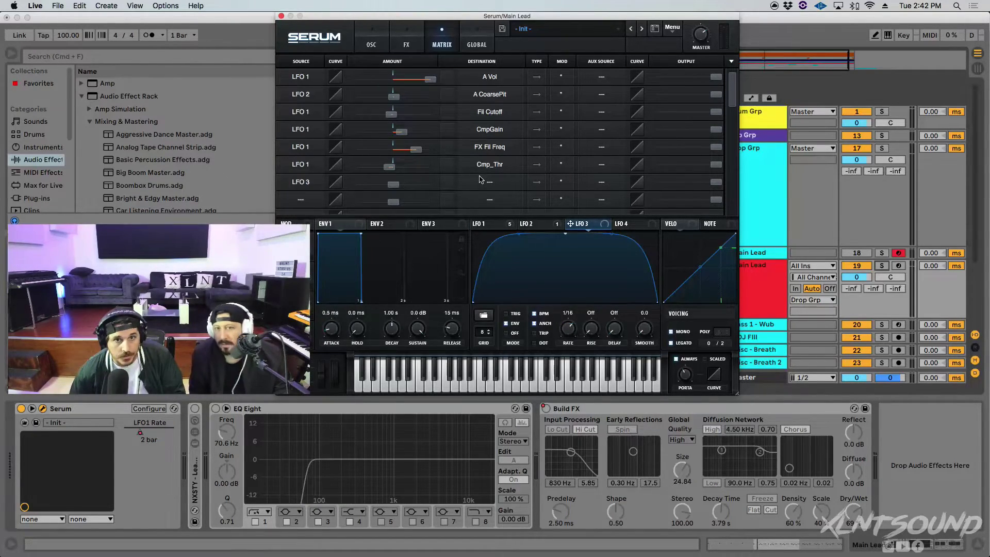
left_click(485, 182)
mouse_move(511, 258)
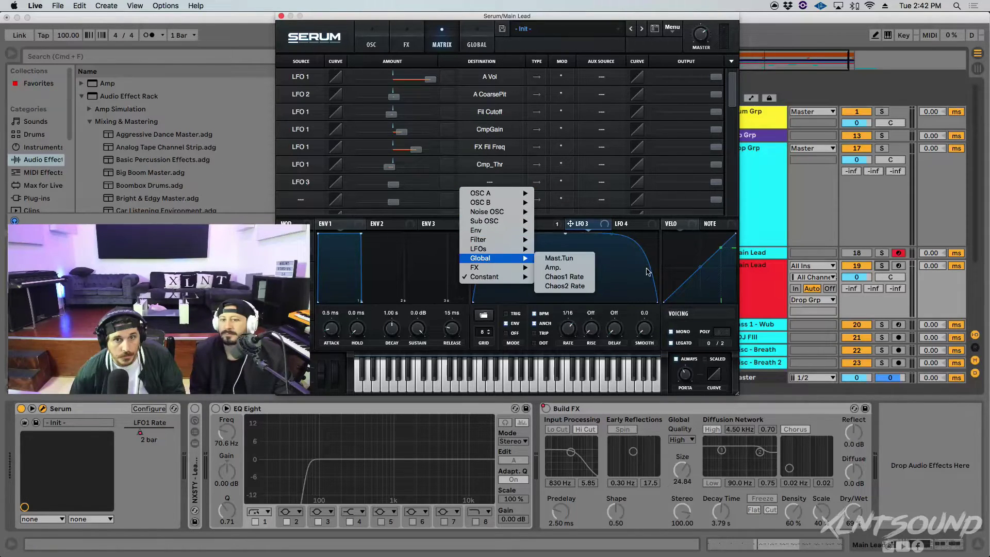
left_click(570, 262)
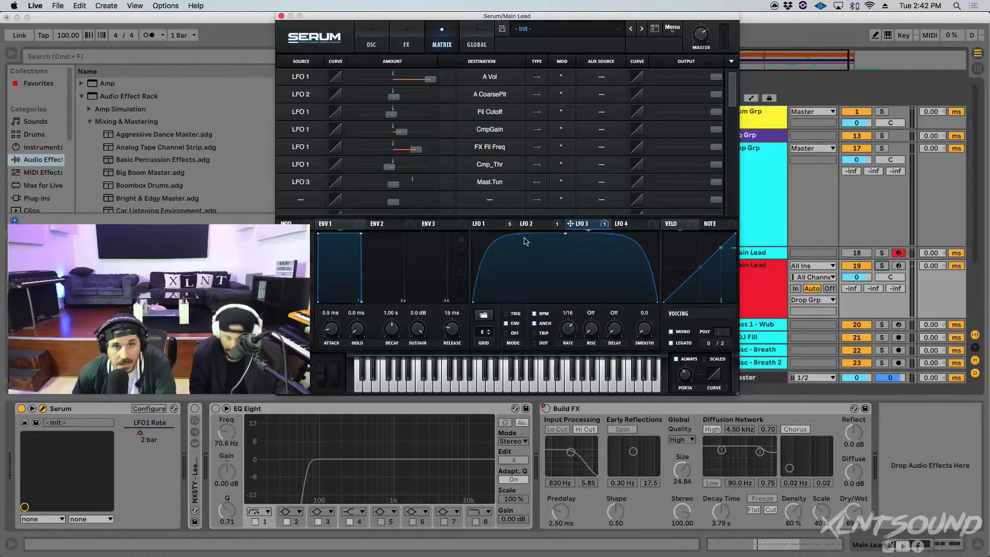
- Give the LFO 3 to Mast.Tun row a small positive modulation amount and play back the lead
double_click(396, 98)
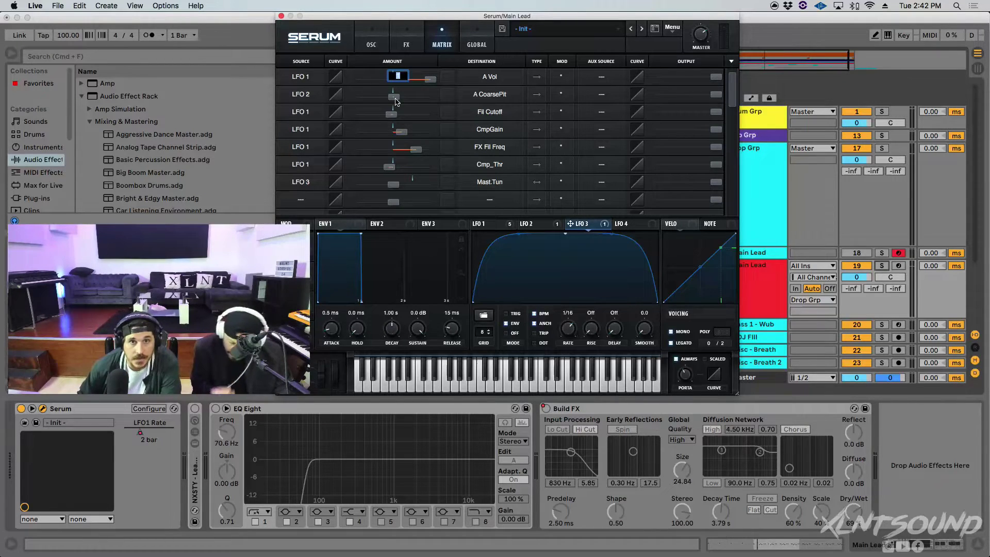
key("Return")
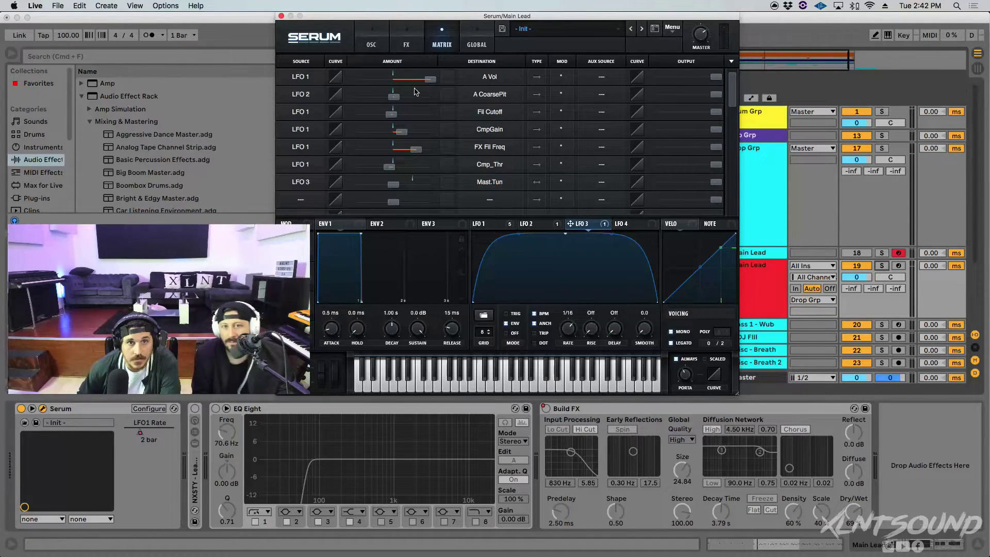
double_click(394, 185)
left_click_drag(394, 186, 398, 185)
key("space")
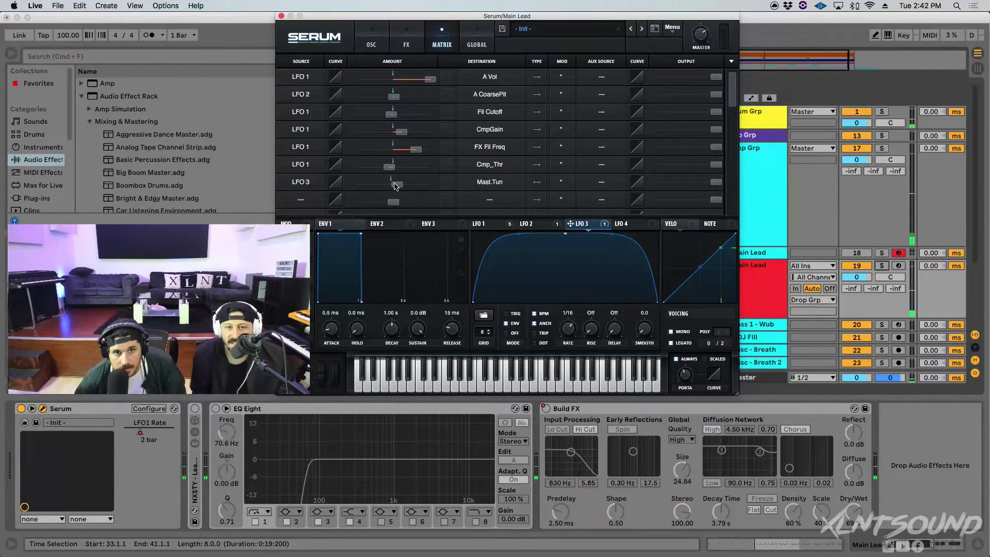
- Lower the output of the LFO 2 to A CoarsePit row to its minimum
mouse_move(396, 186)
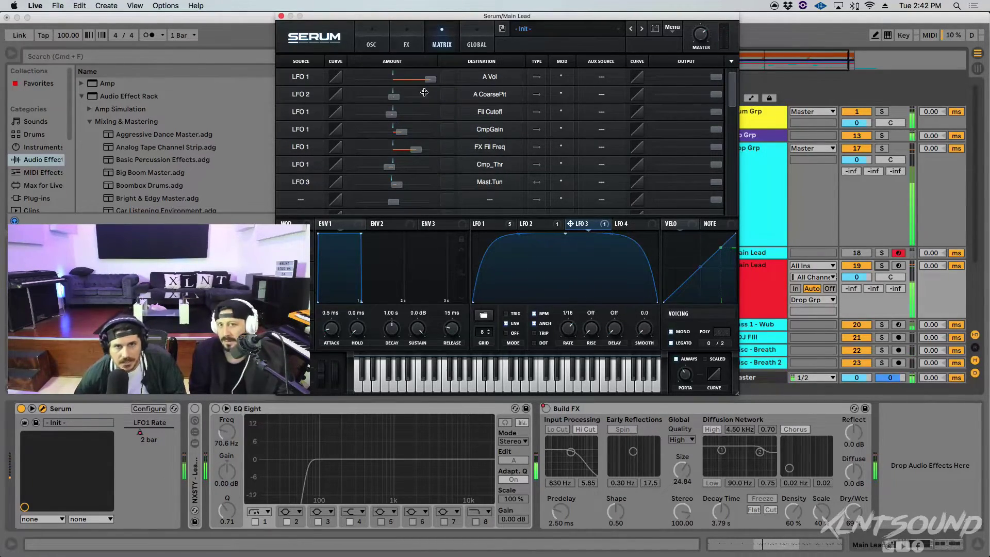
left_click_drag(722, 95, 228, 94)
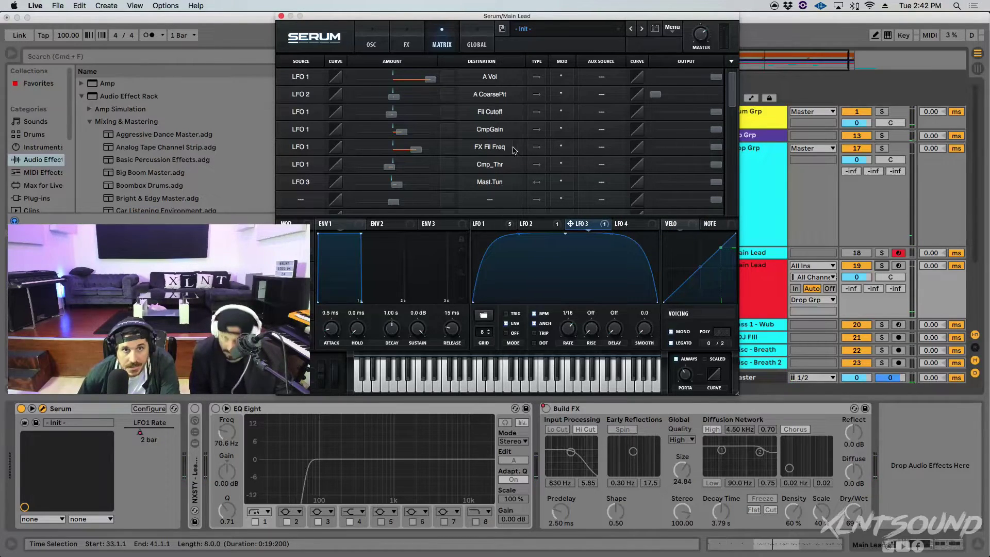
- Set the output of the LFO 3 to Mast.Tun row to 17 and return the LFO 2 row's output to full
double_click(718, 186)
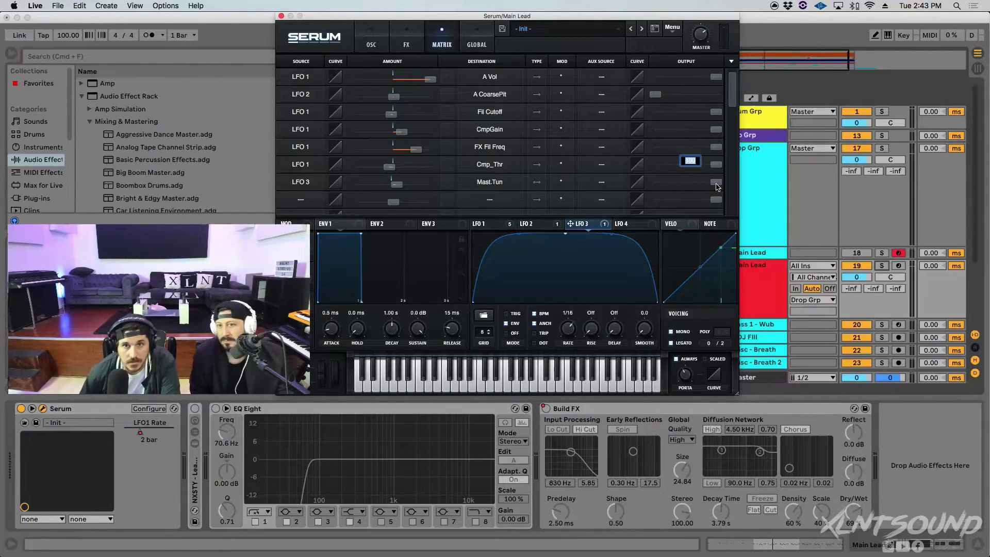
left_click(682, 189)
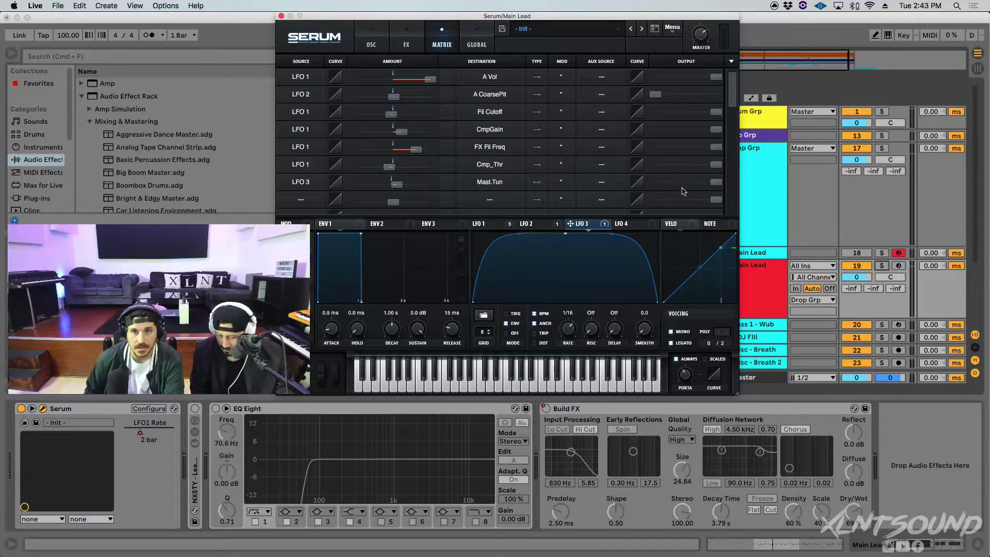
double_click(720, 185)
type("17")
key("Return")
key("space")
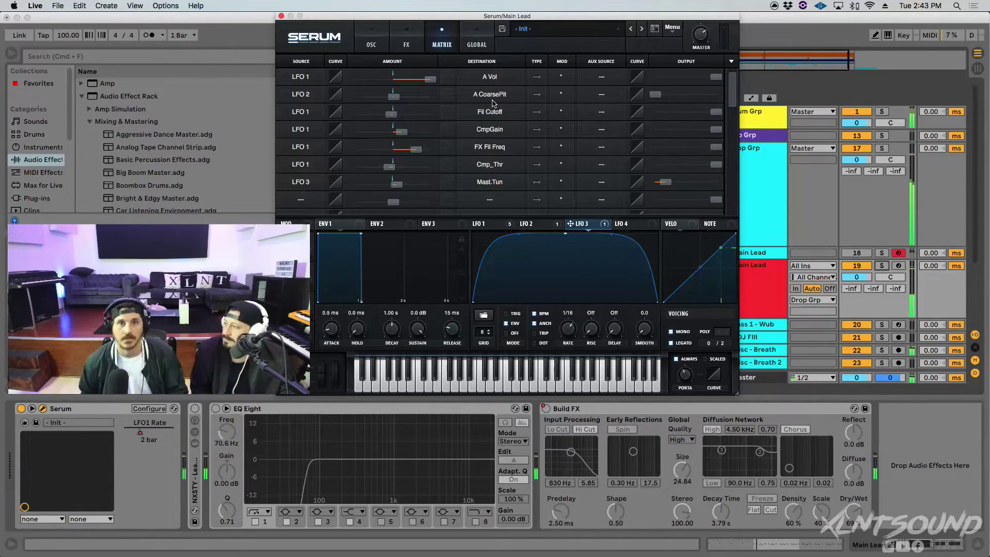
left_click_drag(655, 94, 777, 98)
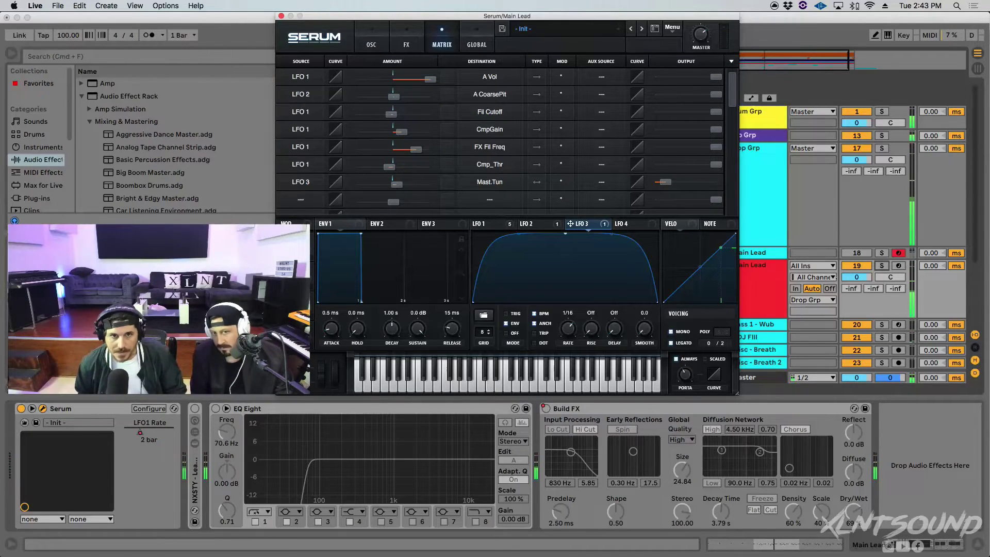
- Choose Macro 1 as the aux source for the LFO 3 to Mast.Tun row and close the synth window
left_click(601, 183)
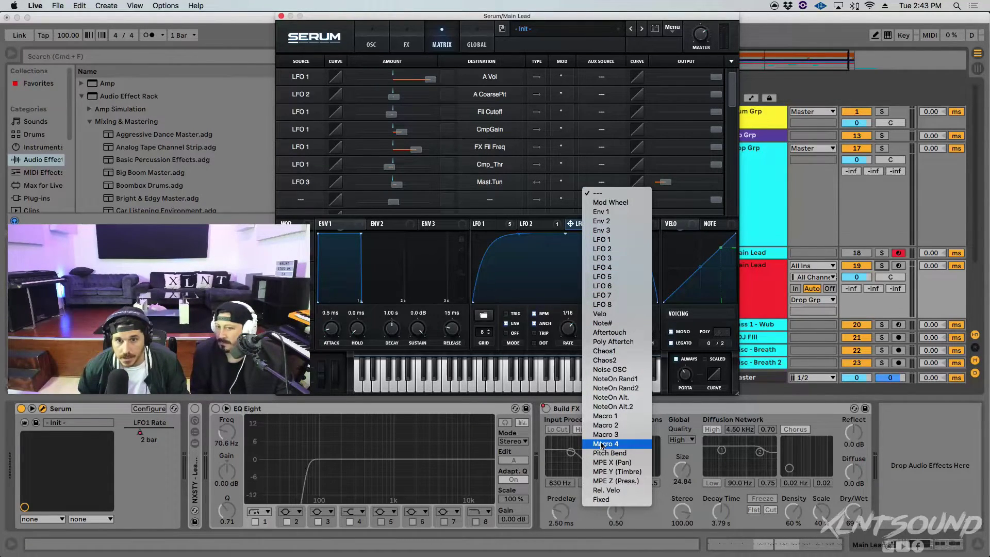
left_click(605, 416)
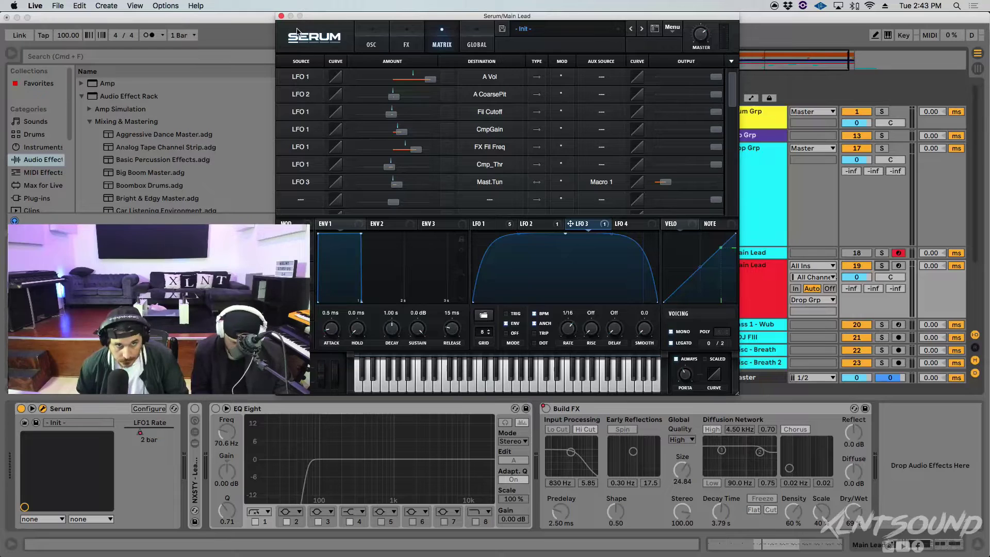
left_click_drag(361, 21, 364, 19)
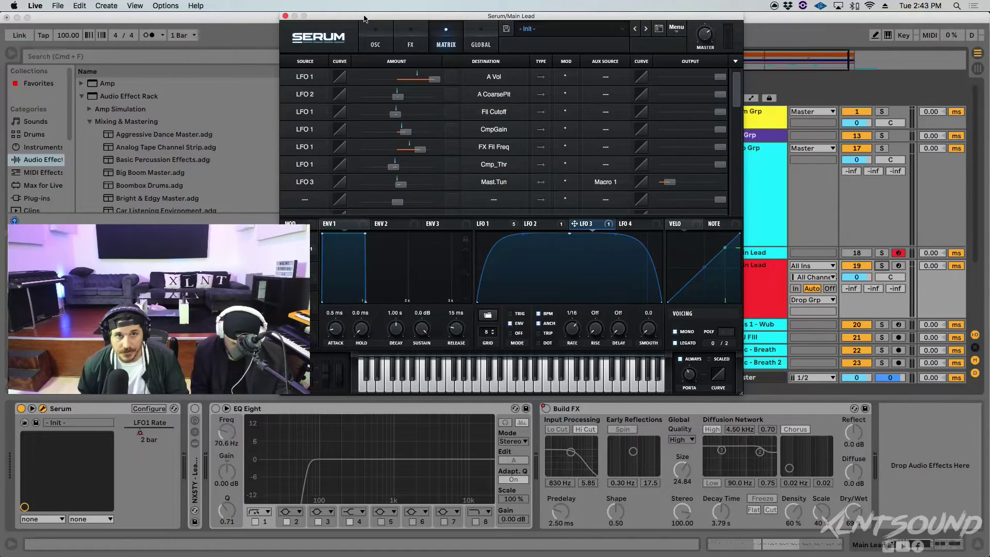
left_click(285, 17)
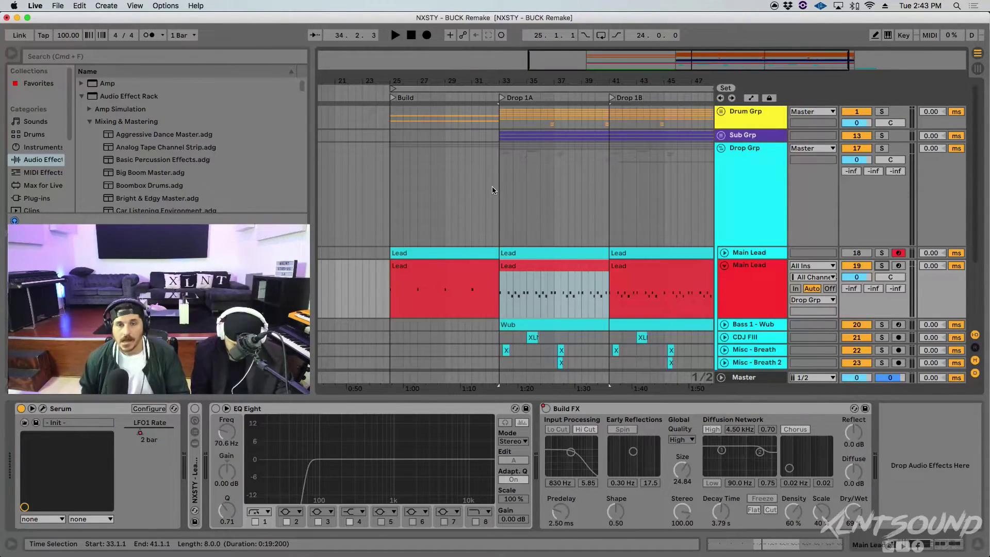